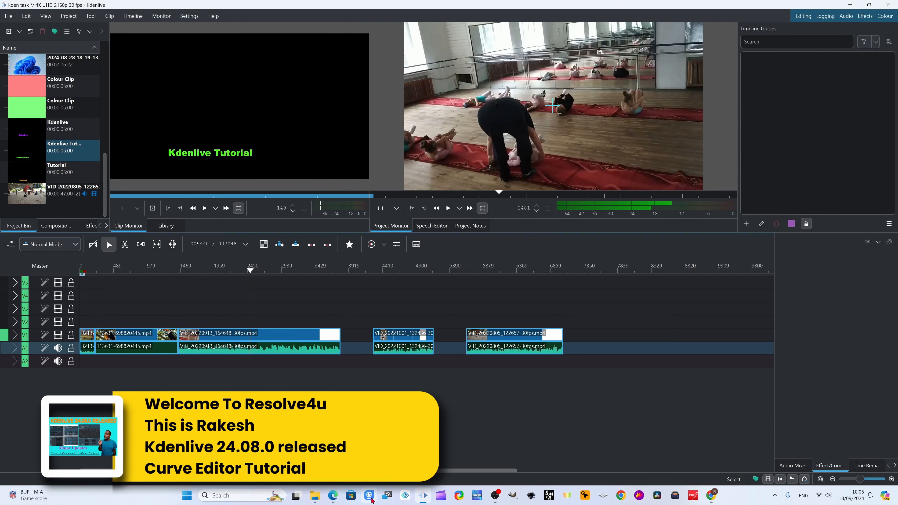
- Review the Kdenlive 24.08.0 release notes in the web browser, especially the Curve Editor section, and return to Kdenlive
left_click(332, 499)
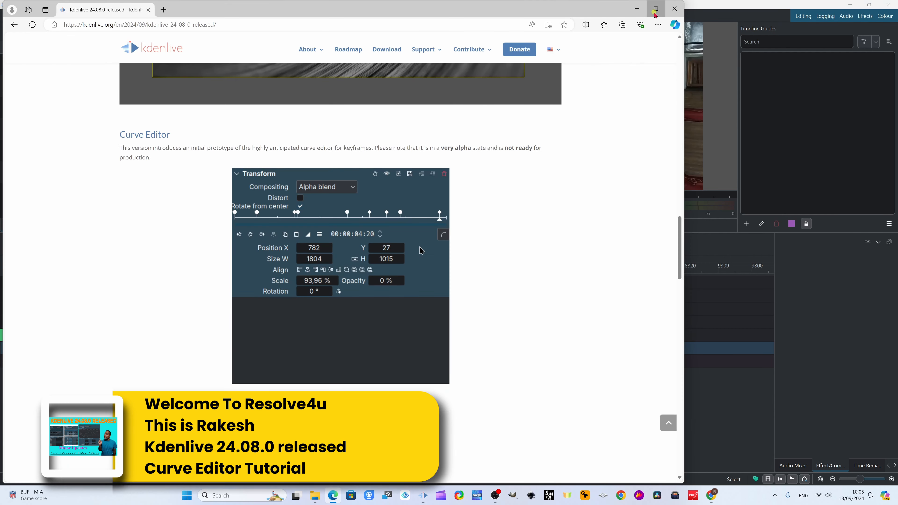
left_click(655, 9)
scroll(895, 163, "up", 10)
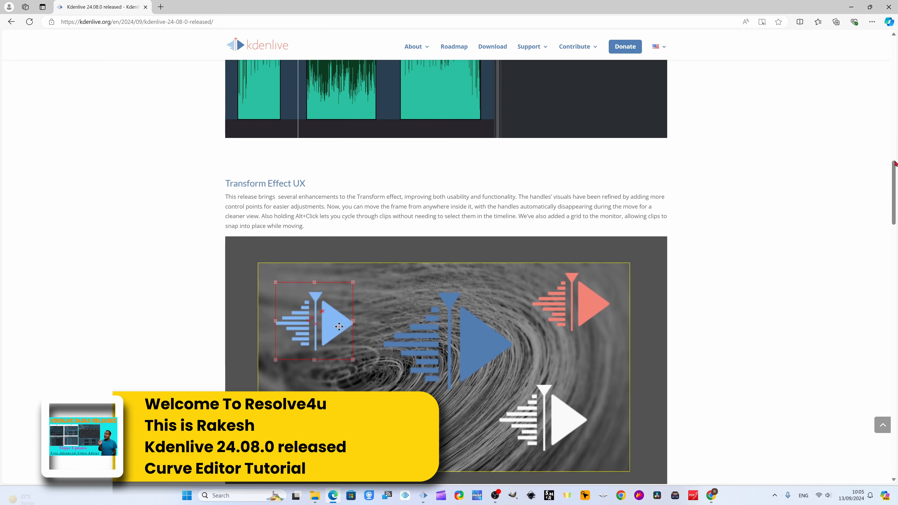
scroll(895, 164, "up", 15)
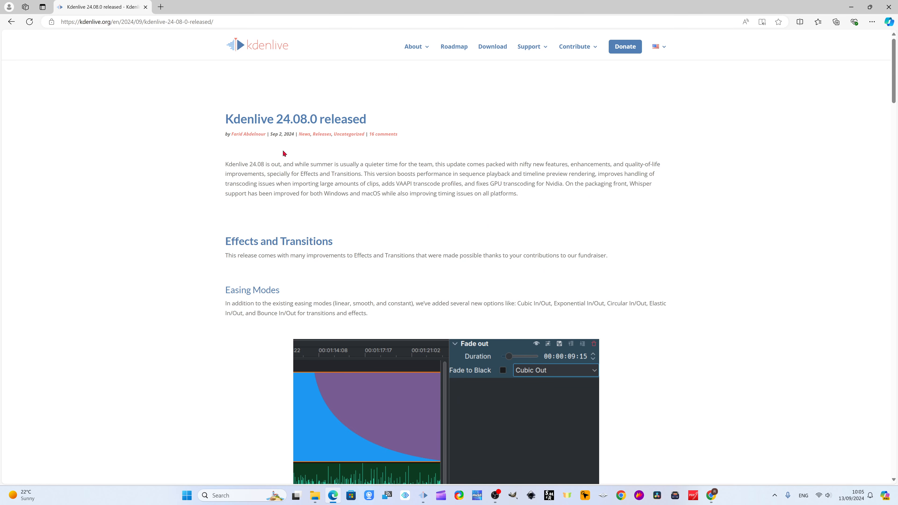
scroll(657, 294, "down", 15)
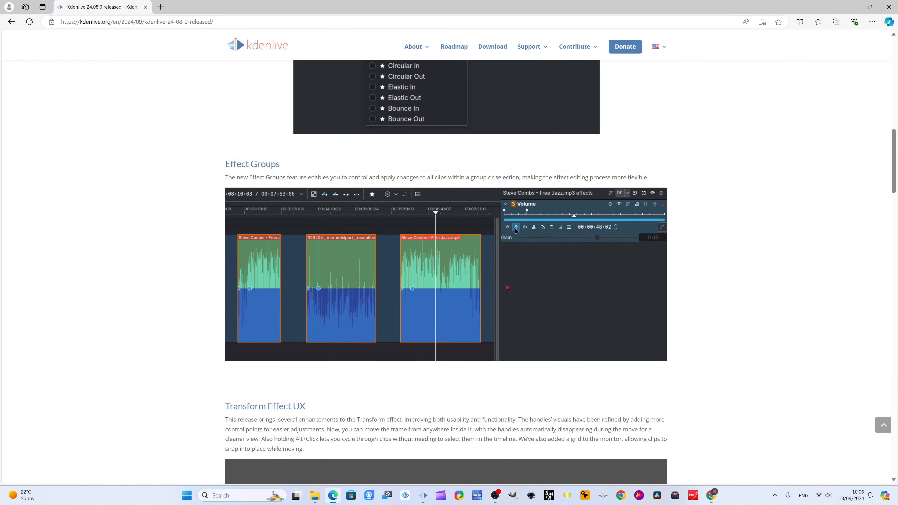
scroll(506, 232, "down", 20)
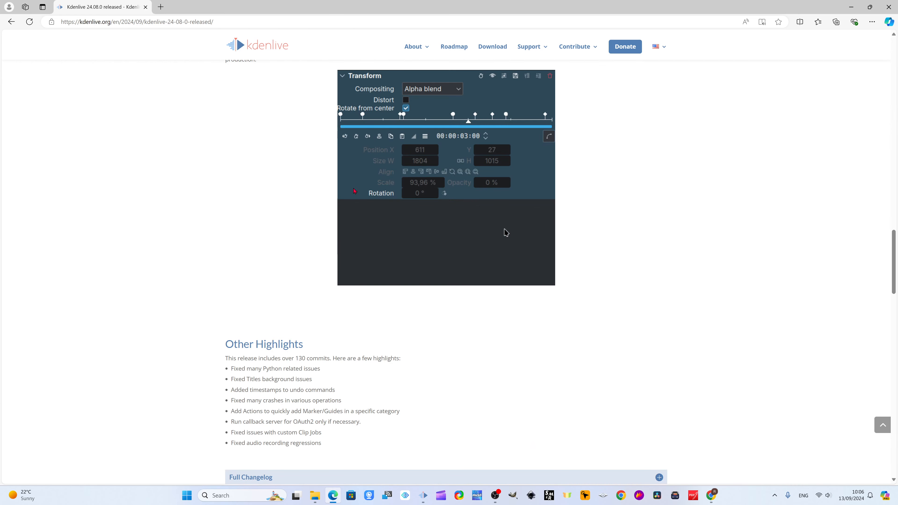
scroll(505, 232, "up", 3)
scroll(539, 321, "down", 7)
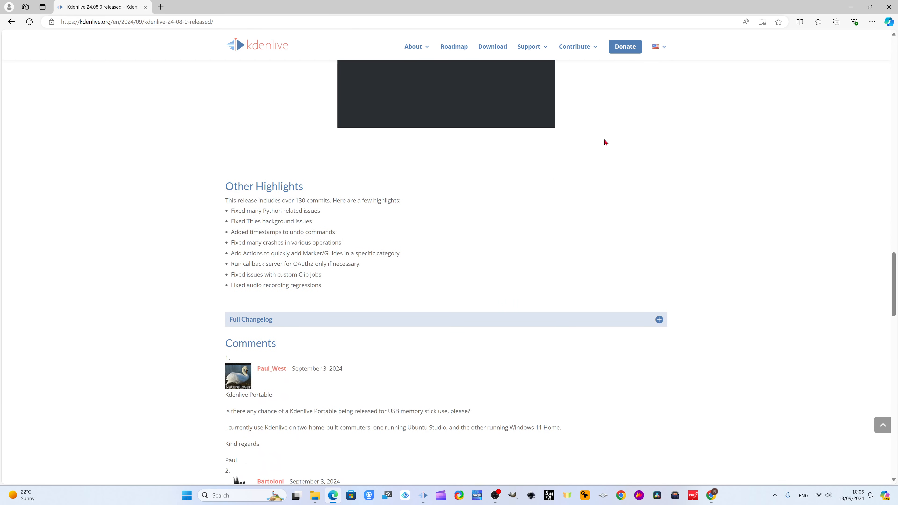
scroll(580, 194, "up", 5)
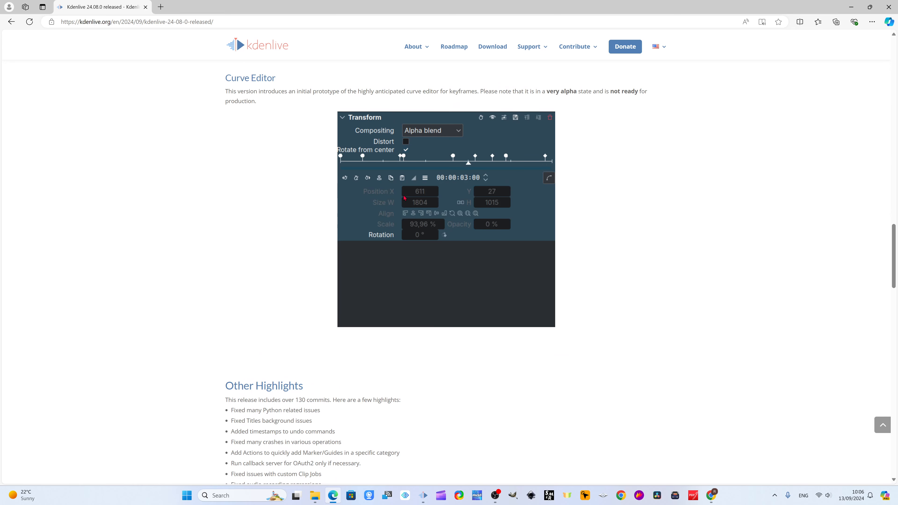
left_click(851, 7)
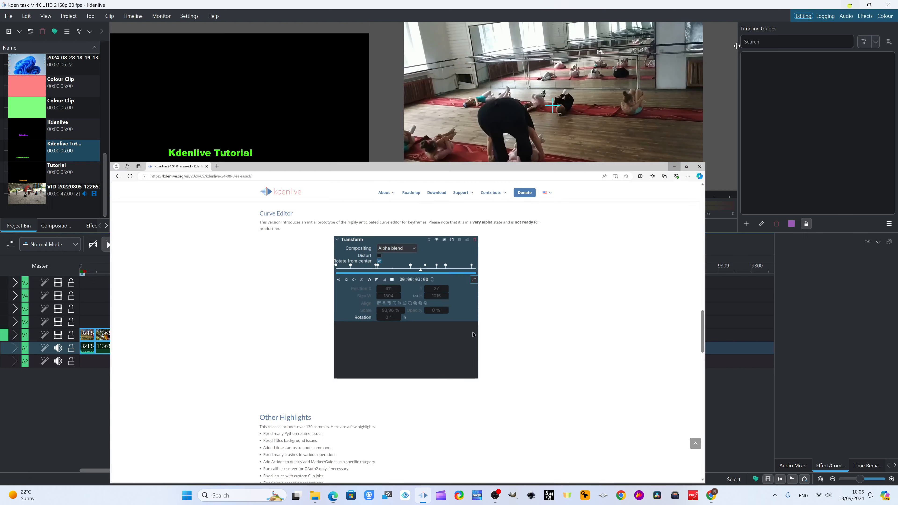
- Place the "Kdenlive Tutorial" title clip from the project bin on track V2, above the end of the first video clip
left_click_drag(175, 274, 91, 320)
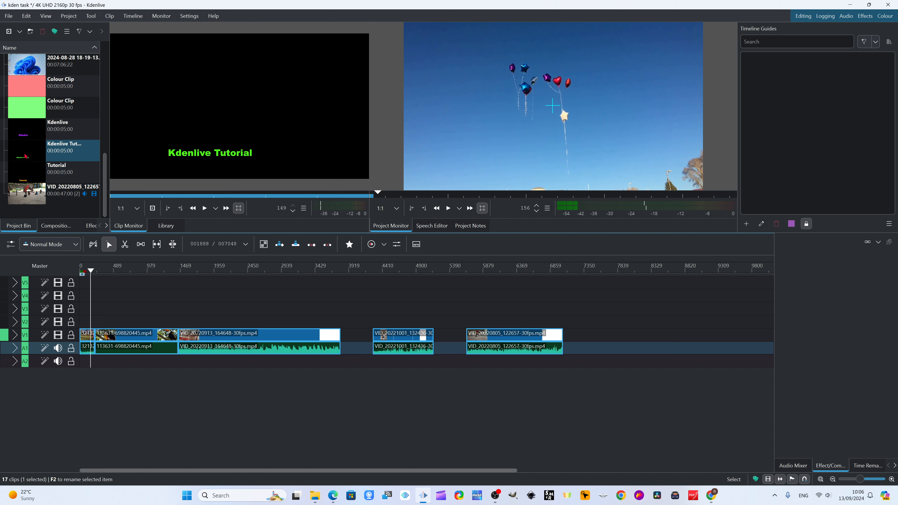
left_click_drag(25, 155, 91, 323)
left_click_drag(91, 273, 91, 271)
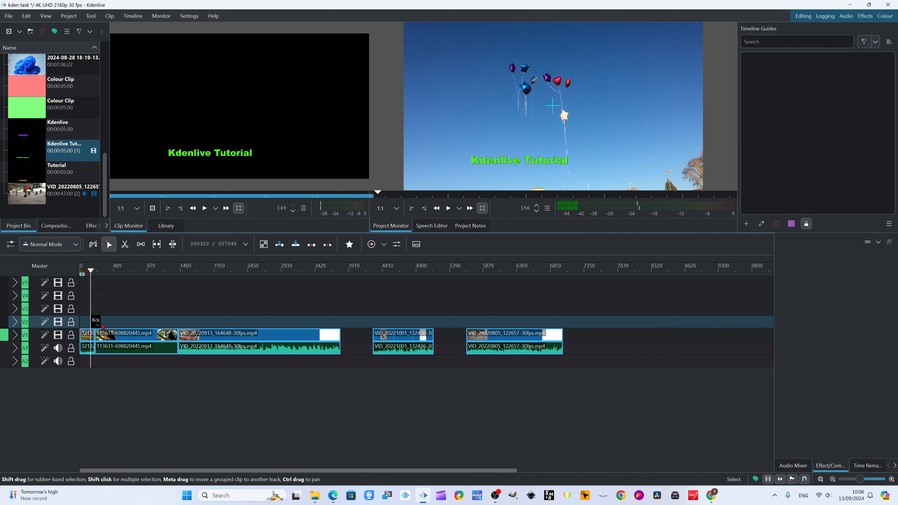
- Move the title clip earlier on track V2 so it starts at about frame 31, and check it over the footage
left_click(890, 479)
left_click(890, 479)
left_click(891, 479)
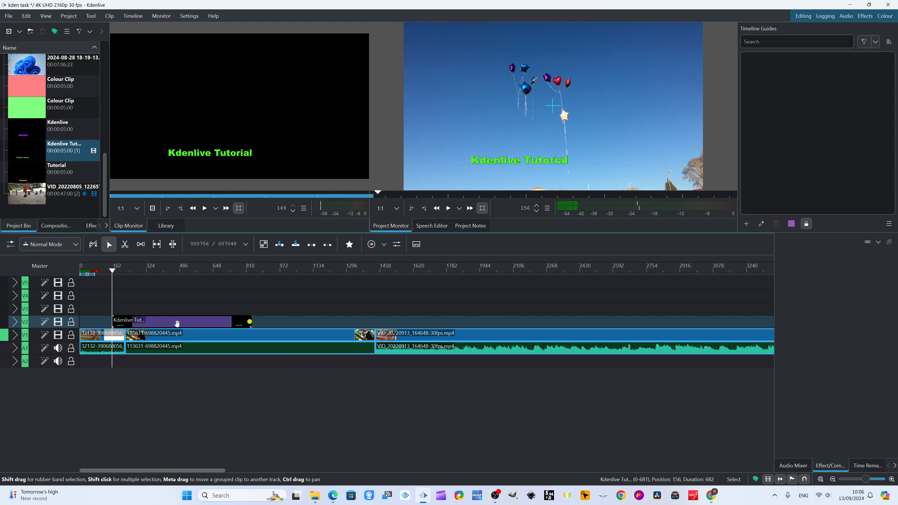
left_click_drag(176, 323, 144, 323)
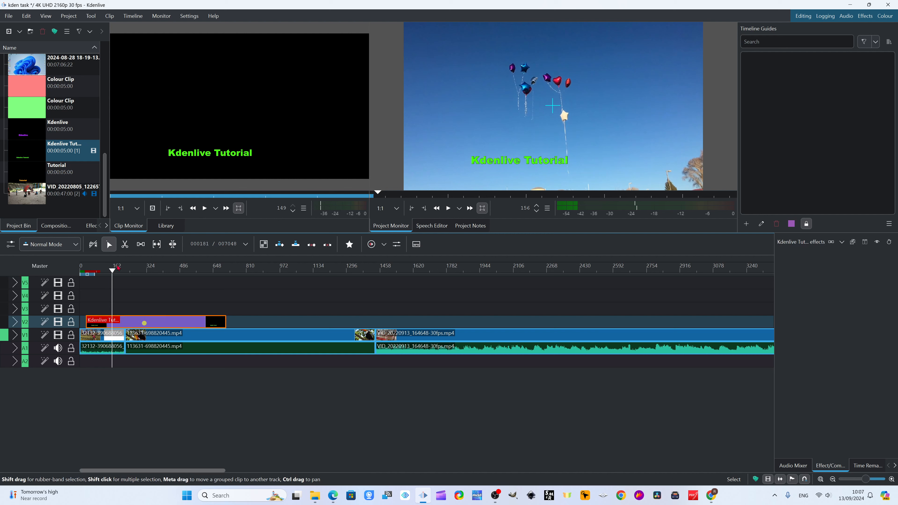
left_click_drag(111, 271, 175, 295)
left_click(833, 481)
left_click(833, 481)
left_click_drag(92, 272, 98, 273)
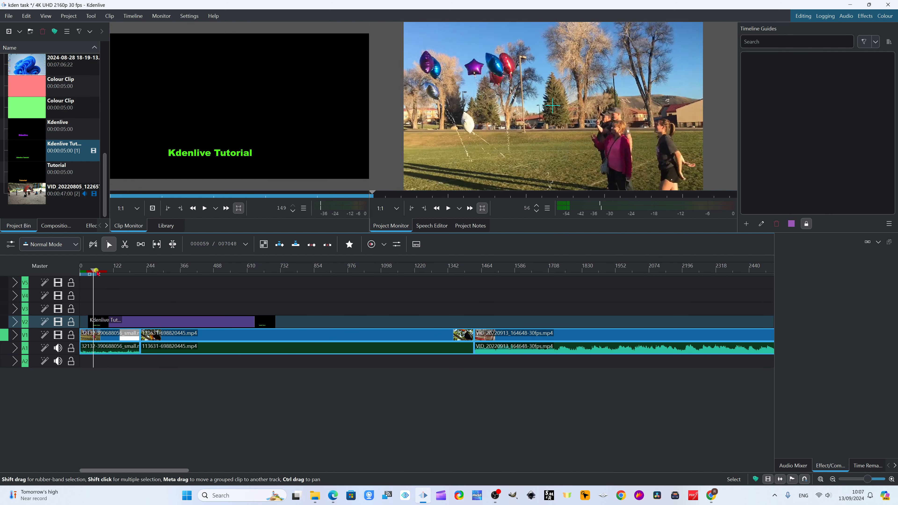
left_click(131, 323)
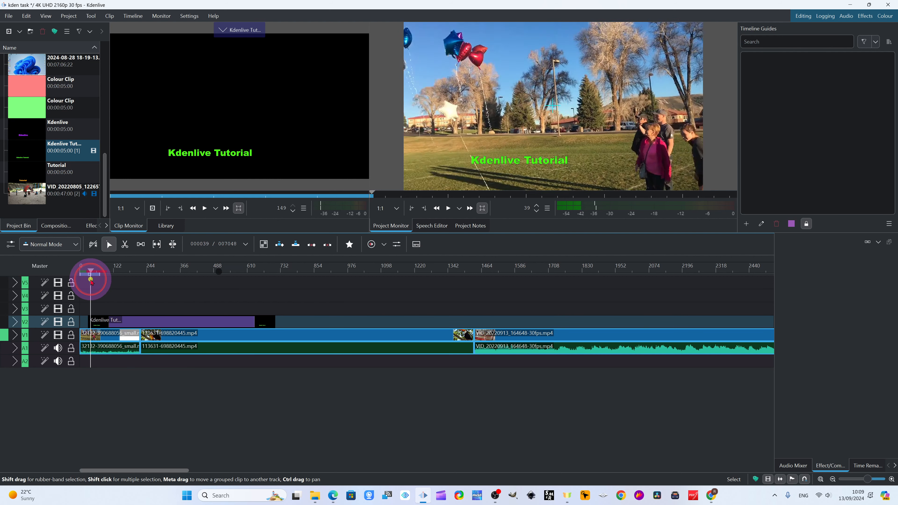
- Find the Position and Zoom effect by searching for "position" and apply it to the title clip on V2
mouse_move(90, 271)
left_mouse_down()
mouse_move(120, 280)
mouse_move(103, 272)
left_mouse_up()
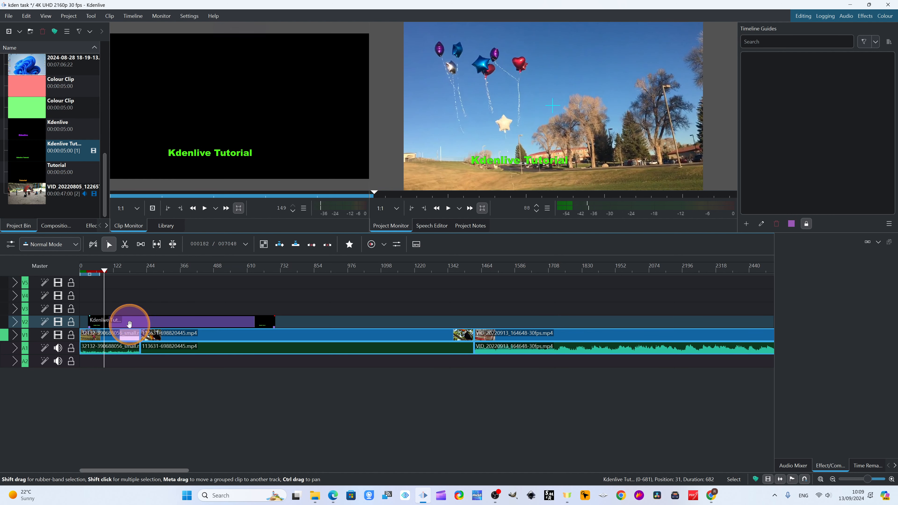
left_click(129, 324)
left_click_drag(102, 271, 111, 277)
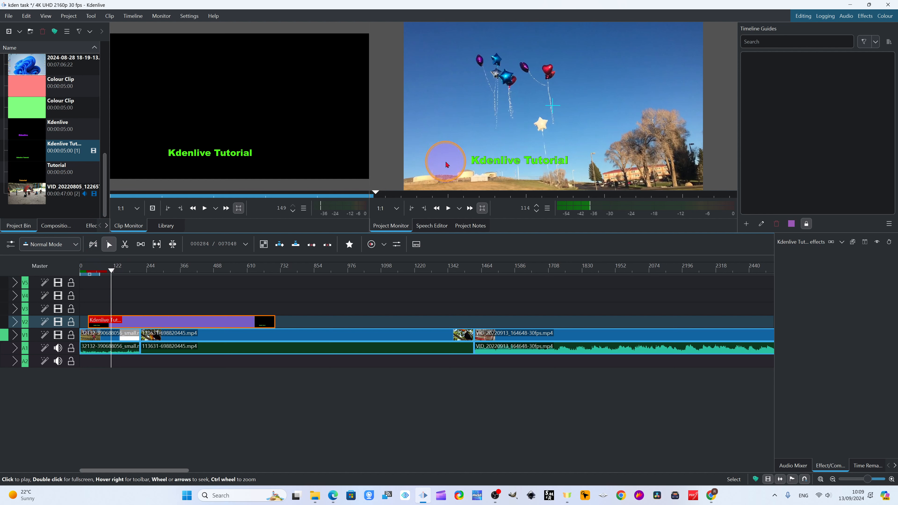
left_click(87, 231)
left_click(38, 46)
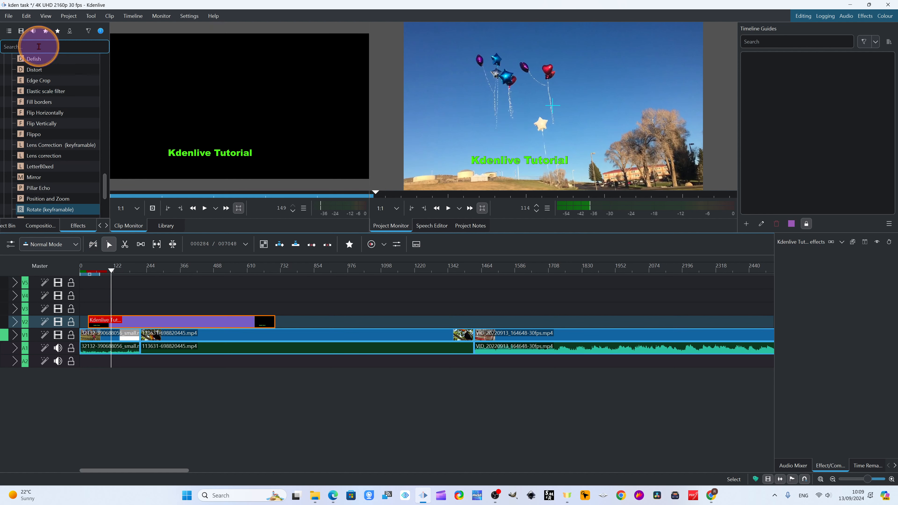
type("po")
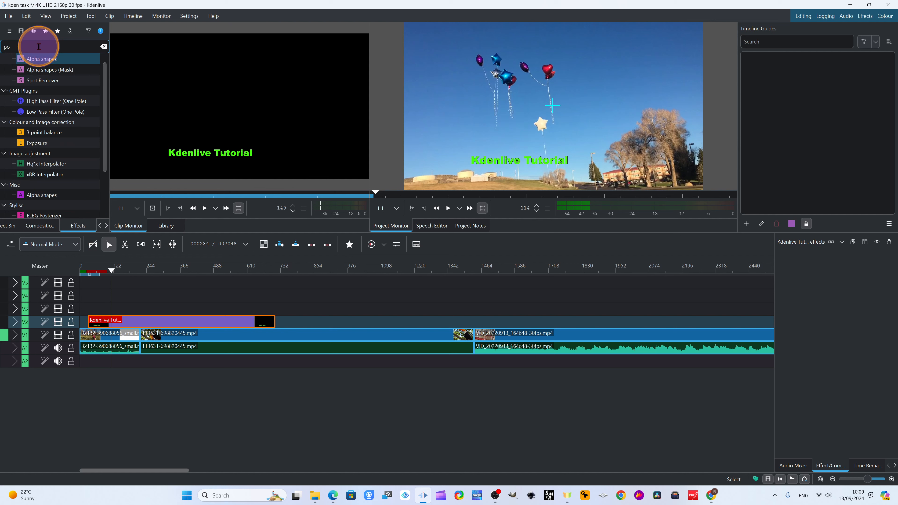
type("sition")
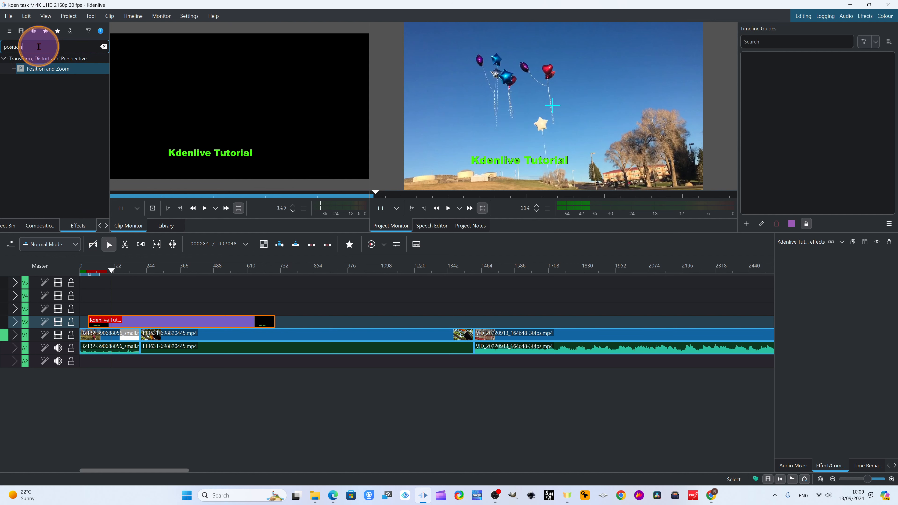
left_click_drag(35, 68, 138, 324)
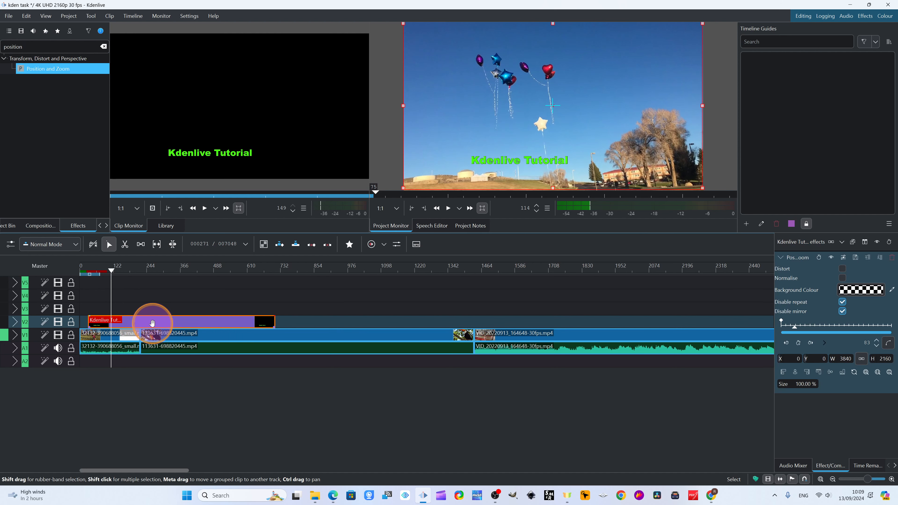
left_click(143, 325)
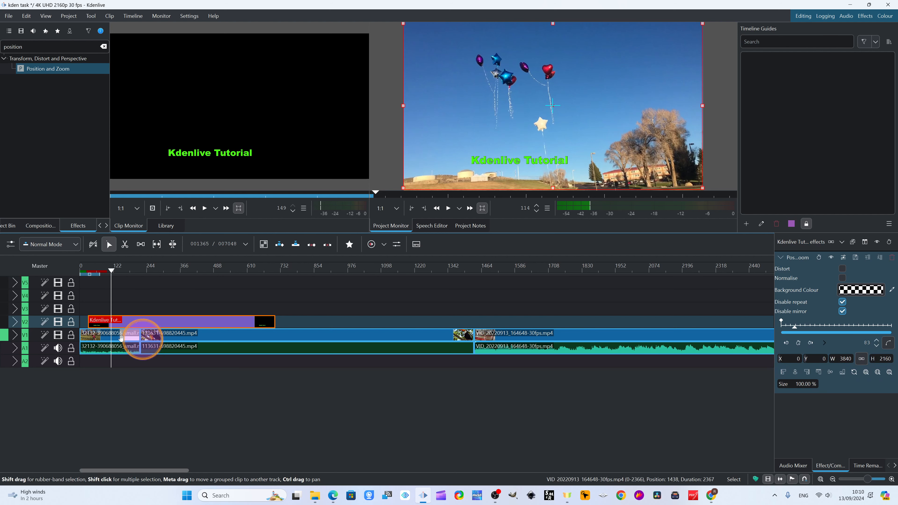
- Set the title's starting position off the left side of the frame, at about X -2103, Y 234
left_click_drag(112, 272, 91, 271)
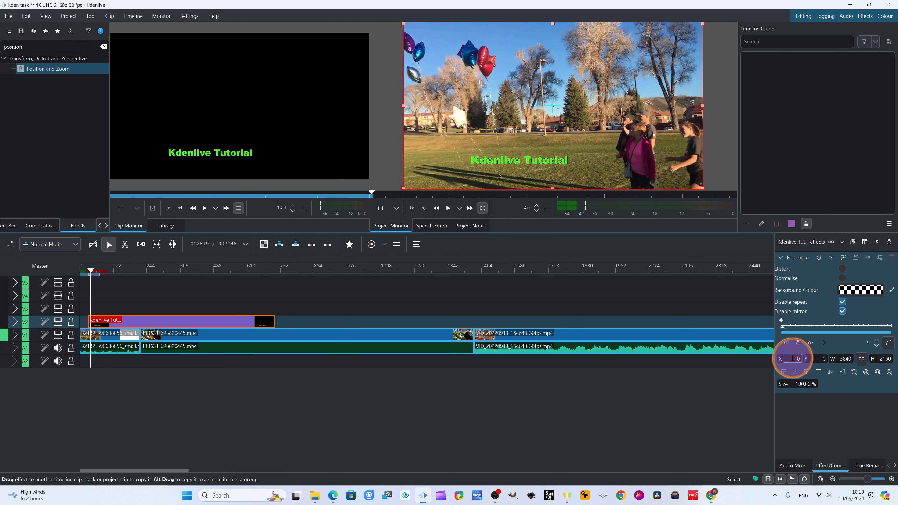
left_click_drag(793, 358, 401, 324)
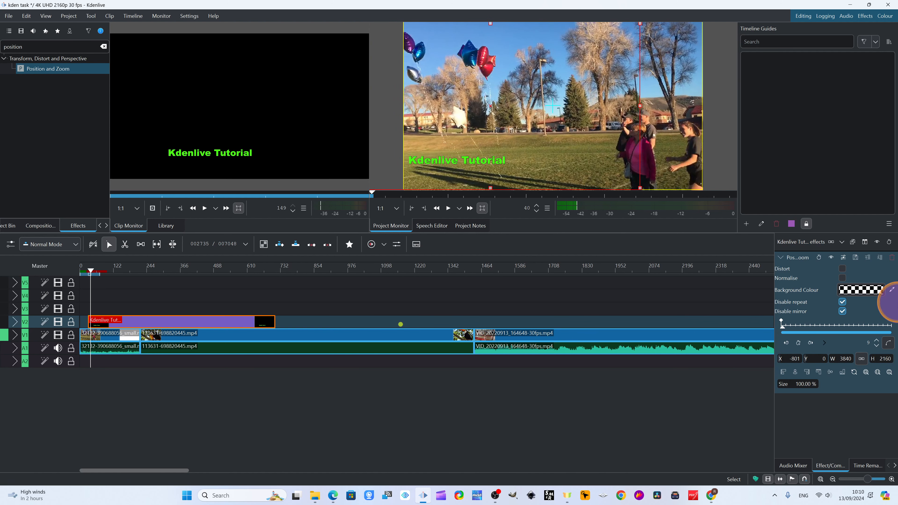
left_click_drag(507, 86, 510, 104)
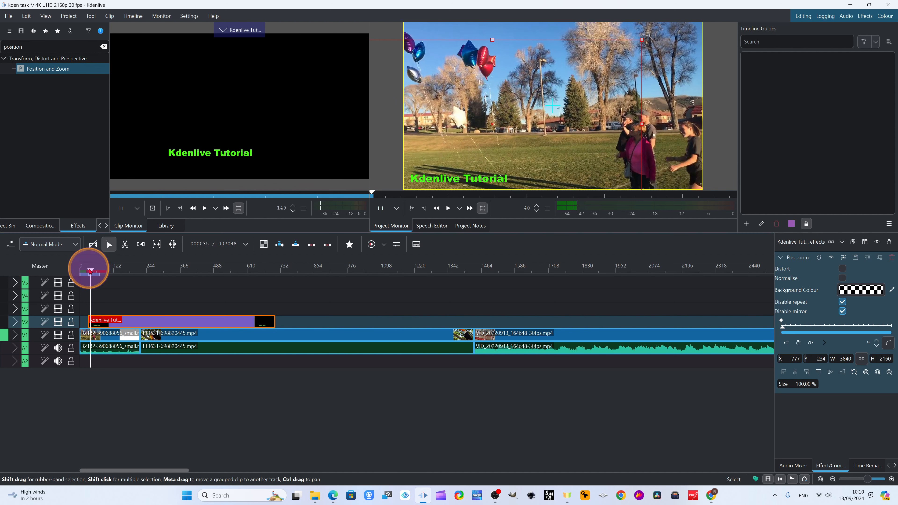
mouse_move(90, 271)
left_mouse_down()
mouse_move(114, 268)
mouse_move(91, 267)
left_mouse_up()
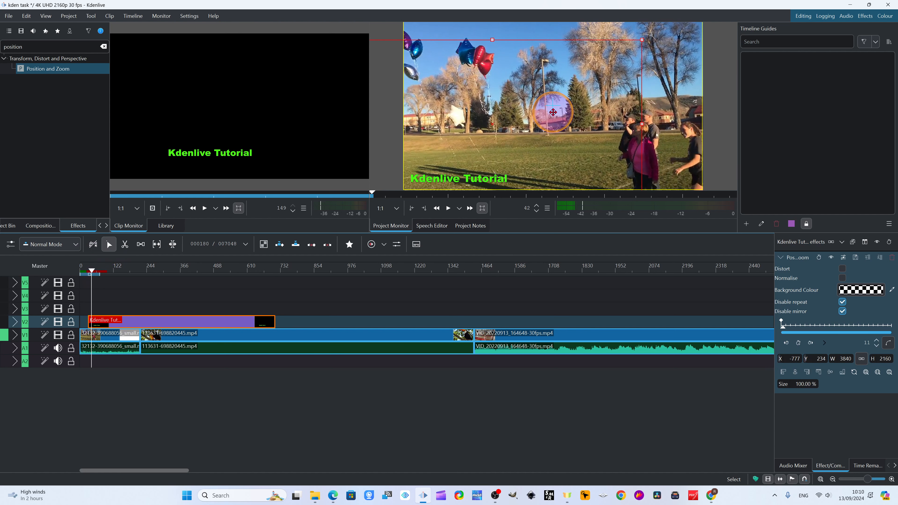
left_click_drag(553, 112, 458, 112)
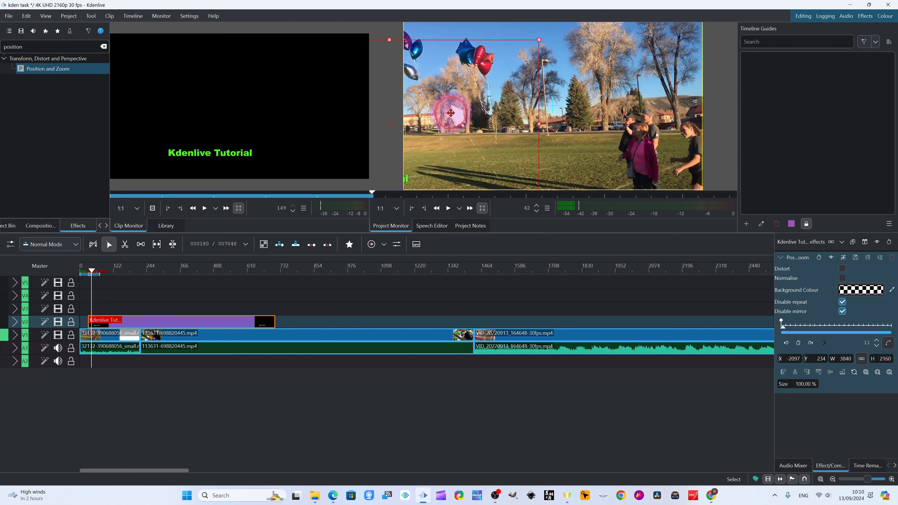
left_click(90, 270)
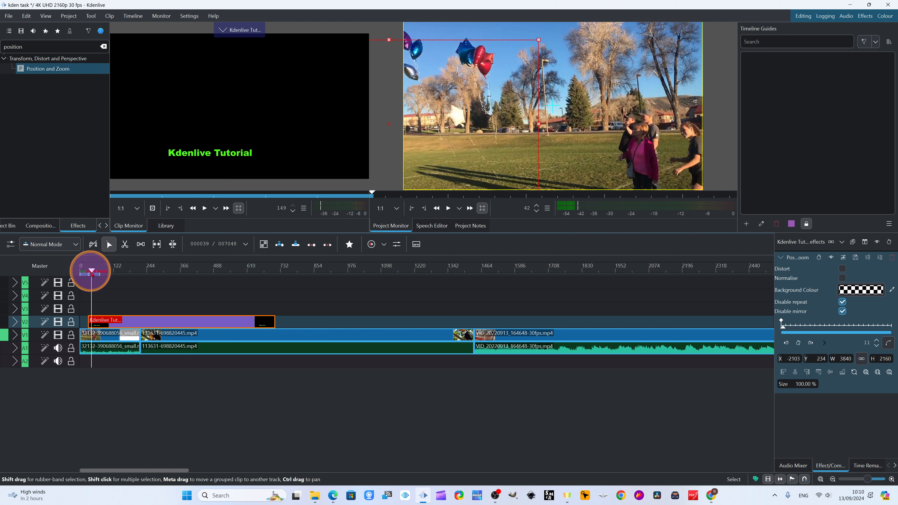
- Add effect keyframes at clip frames 101 and 214, moving the title to about X -1455, Y 216 and X -579, Y 270
left_click_drag(91, 272, 116, 273)
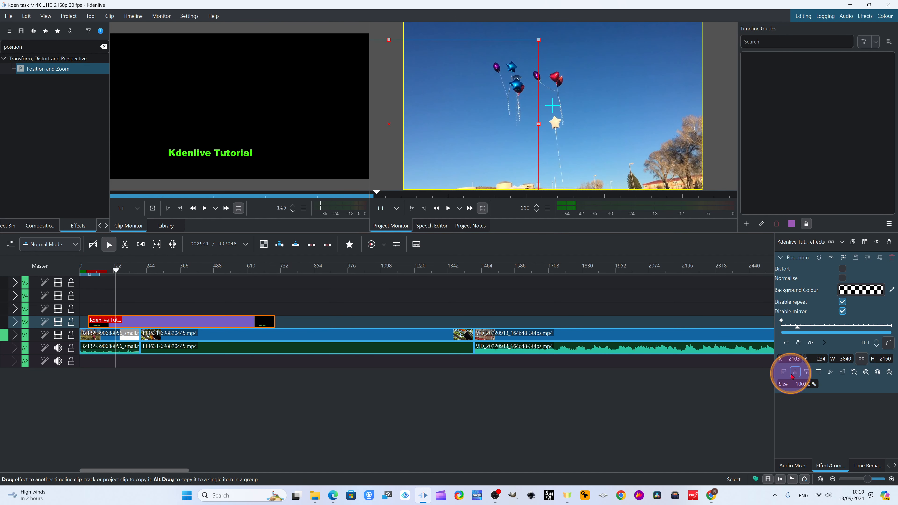
left_click(798, 343)
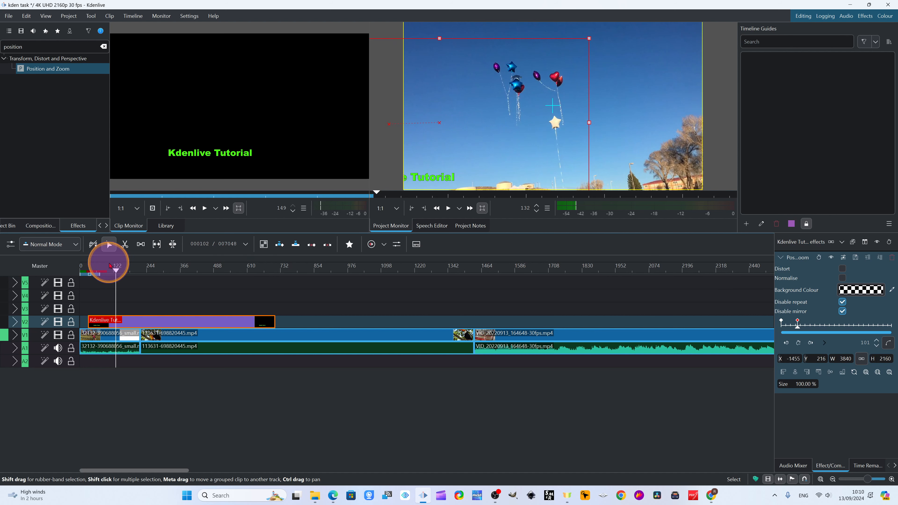
left_click_drag(116, 271, 147, 270)
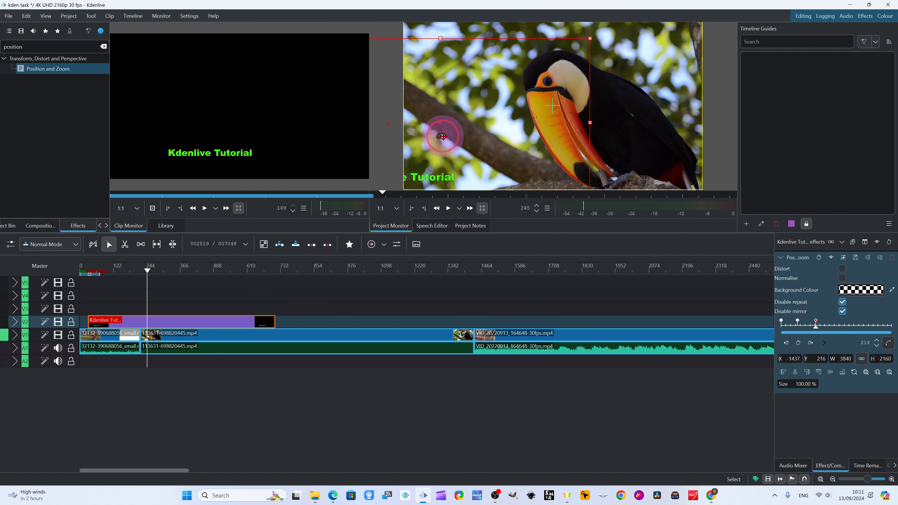
left_click_drag(443, 136, 507, 142)
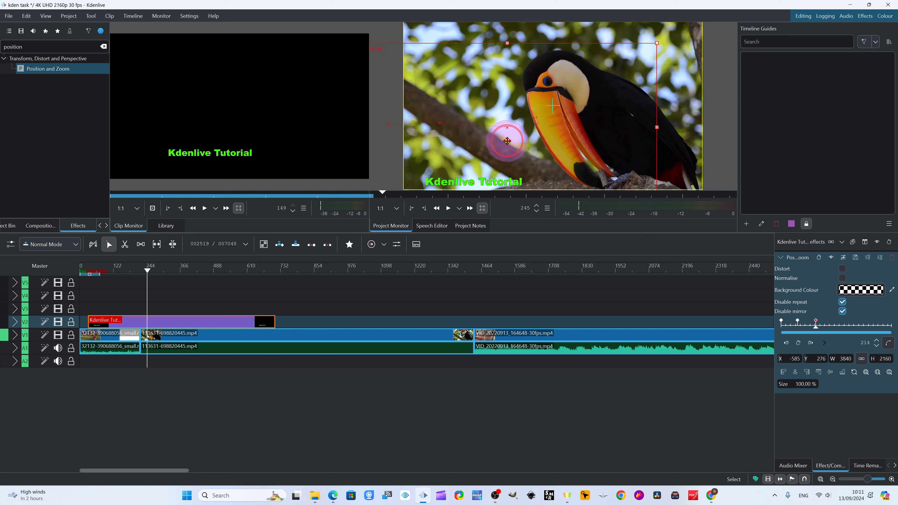
- Add a keyframe at clip frame 366 and move the title to about X 375, Y 210
left_click(152, 276)
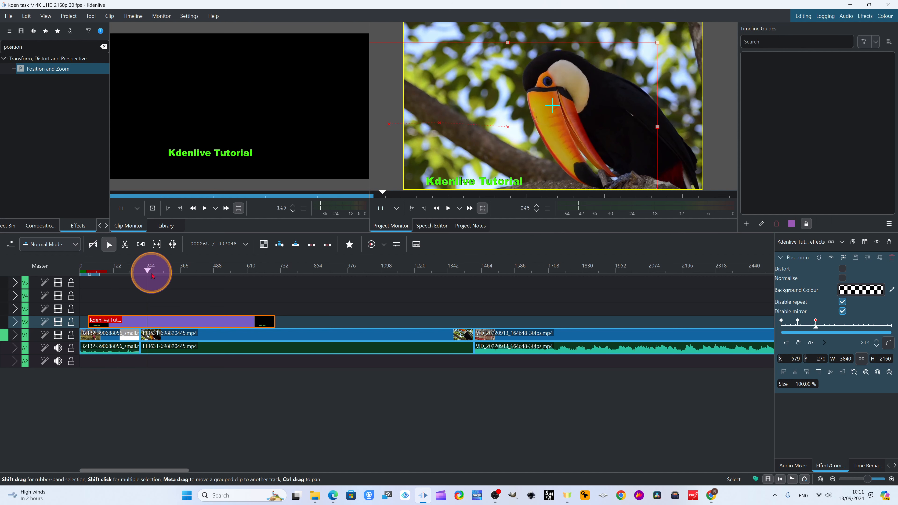
left_click_drag(150, 275, 189, 272)
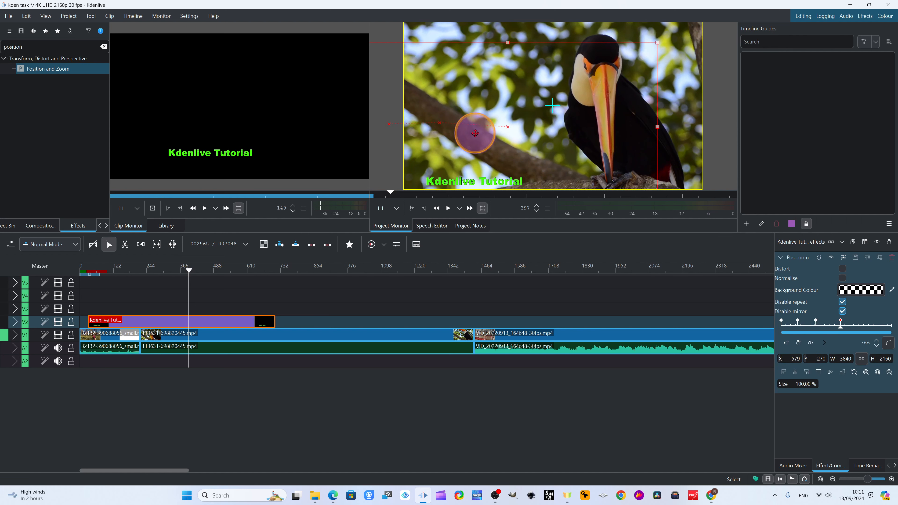
left_click_drag(476, 133, 543, 128)
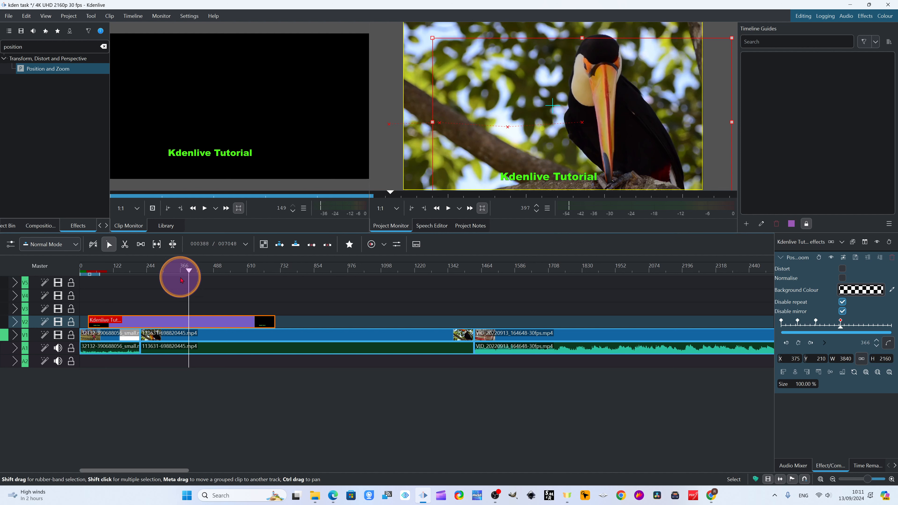
- Add a keyframe at clip frame 574 and move the title to about X 1689, Y 246
left_click_drag(189, 270, 245, 272)
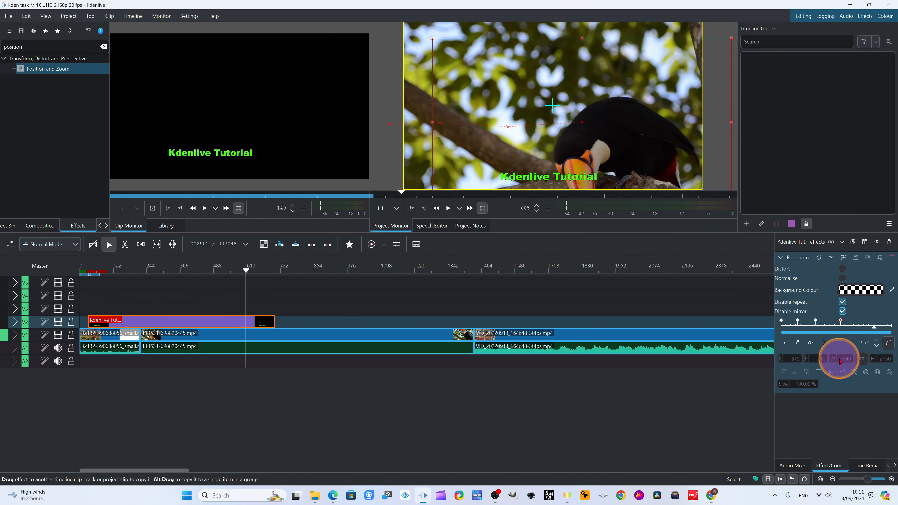
left_click(798, 343)
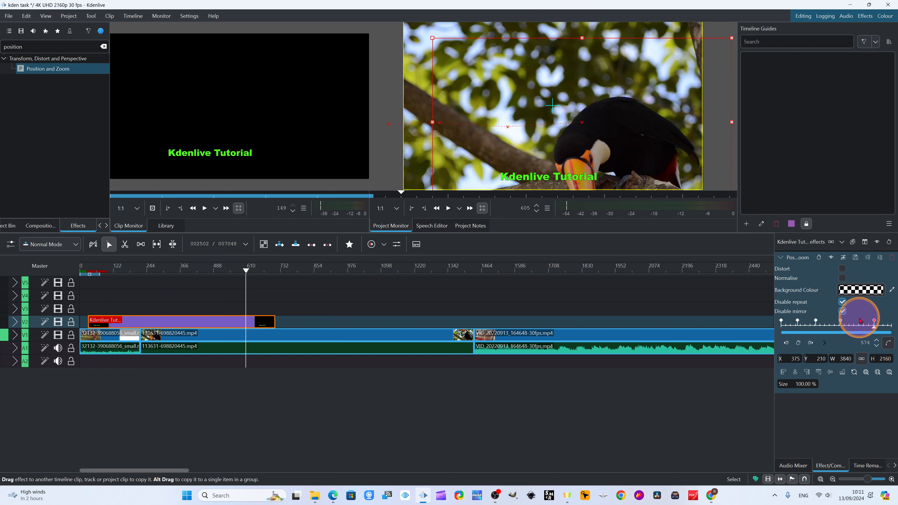
left_click_drag(500, 134, 599, 135)
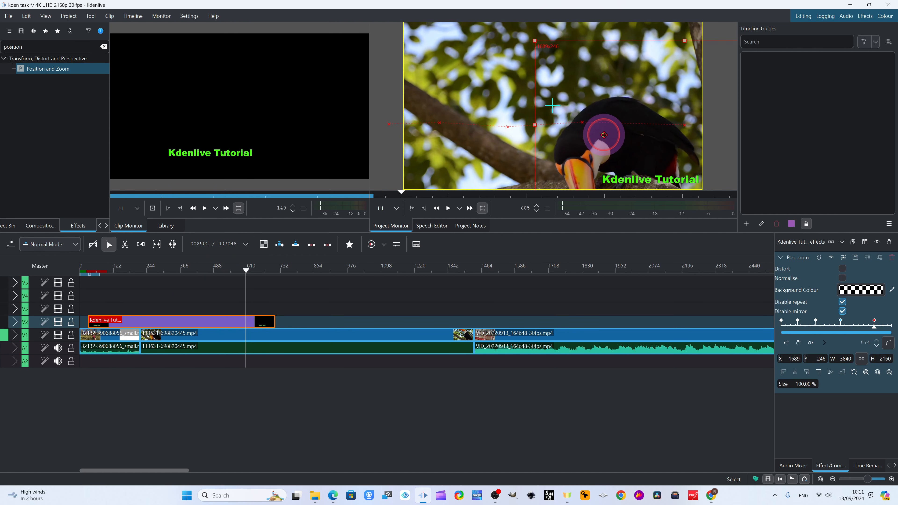
- Add a keyframe at clip frame 640 and move the title off the frame's right side, to about X 3729, Y 288
left_click(256, 271)
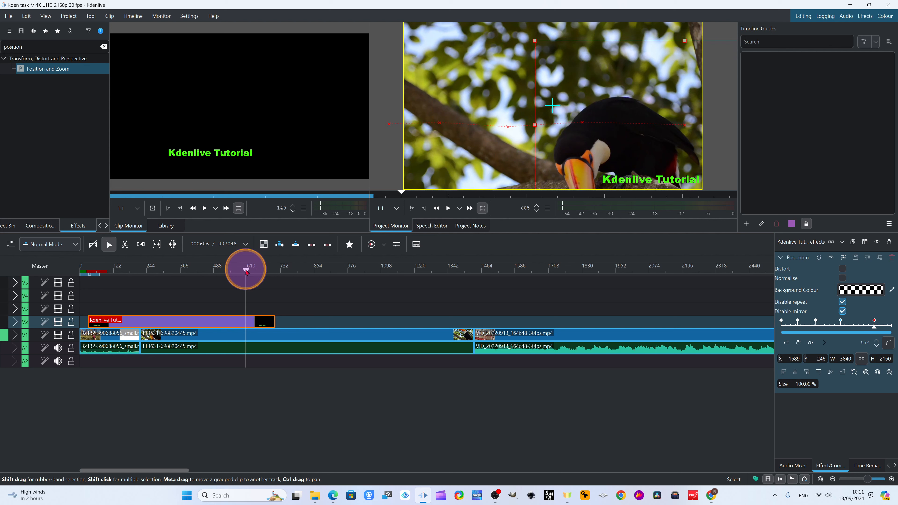
left_click_drag(246, 272, 264, 269)
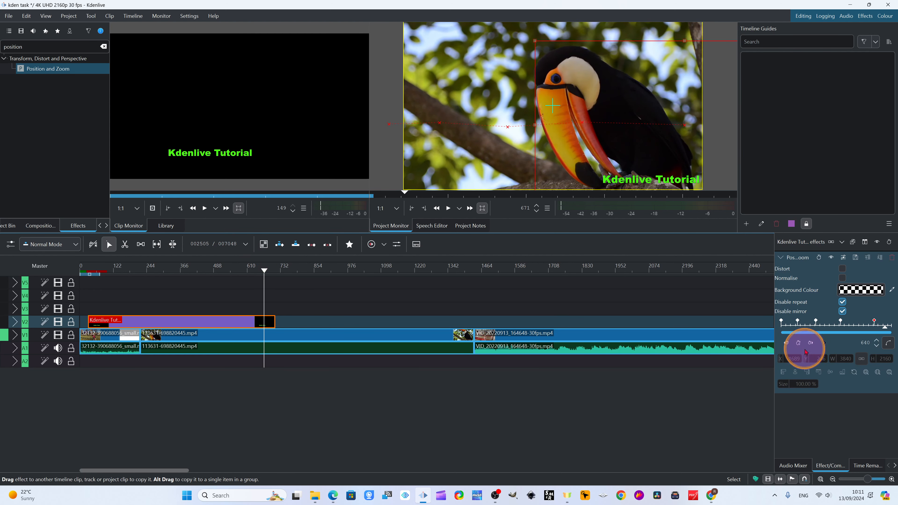
left_click(798, 342)
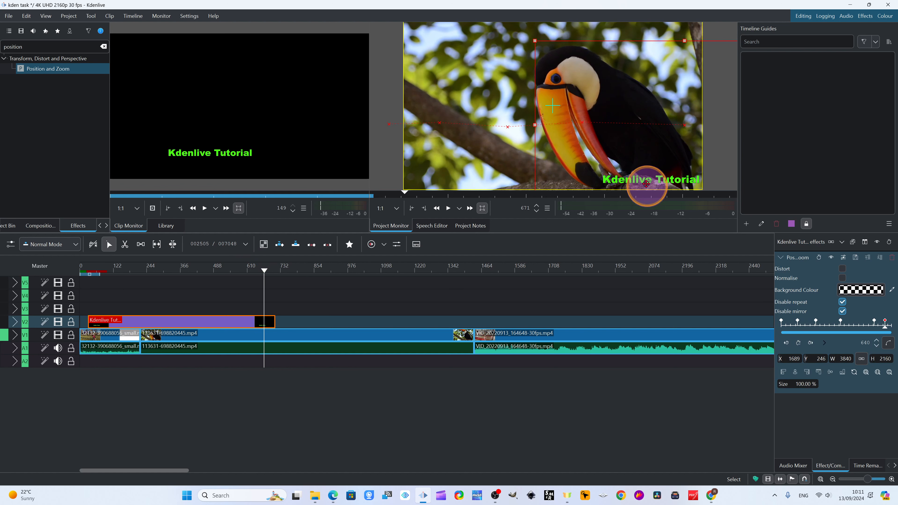
left_click_drag(625, 181, 647, 175)
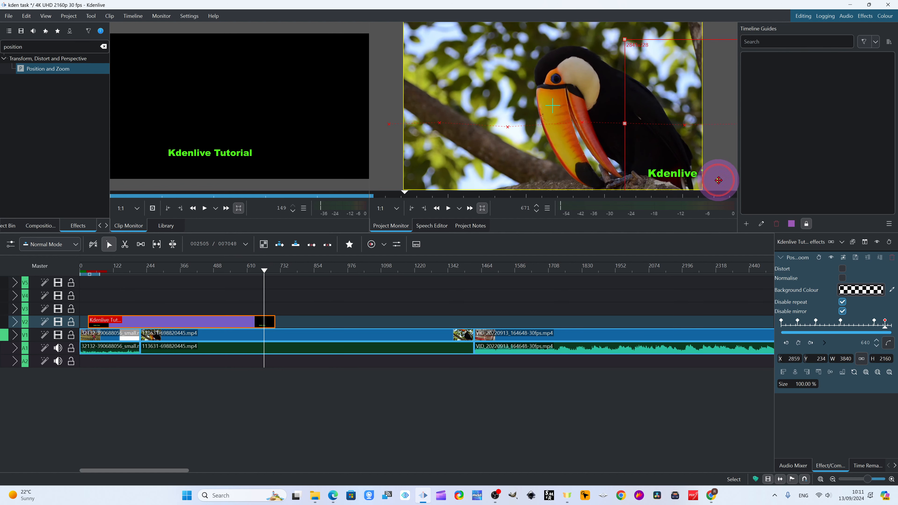
left_click_drag(718, 180, 770, 184)
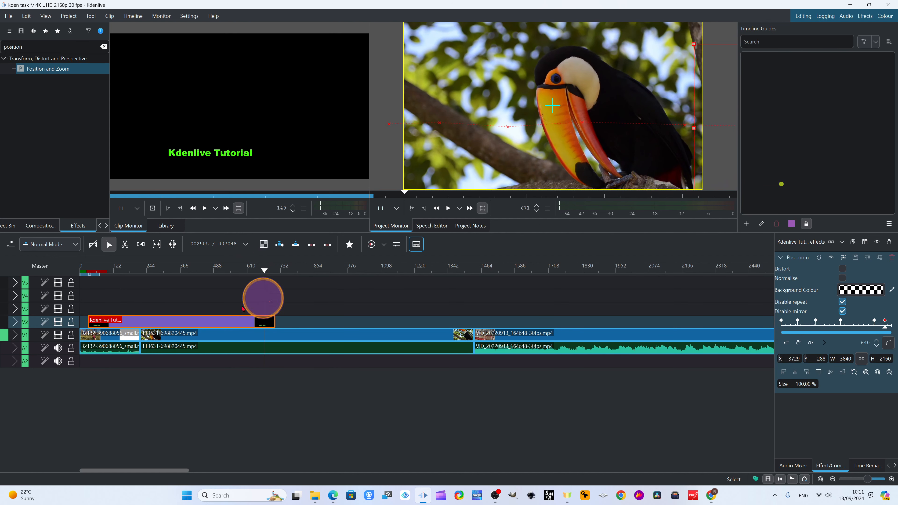
- Play the timeline from before the title clip to preview the title moving across the frame
left_click_drag(264, 273, 83, 275)
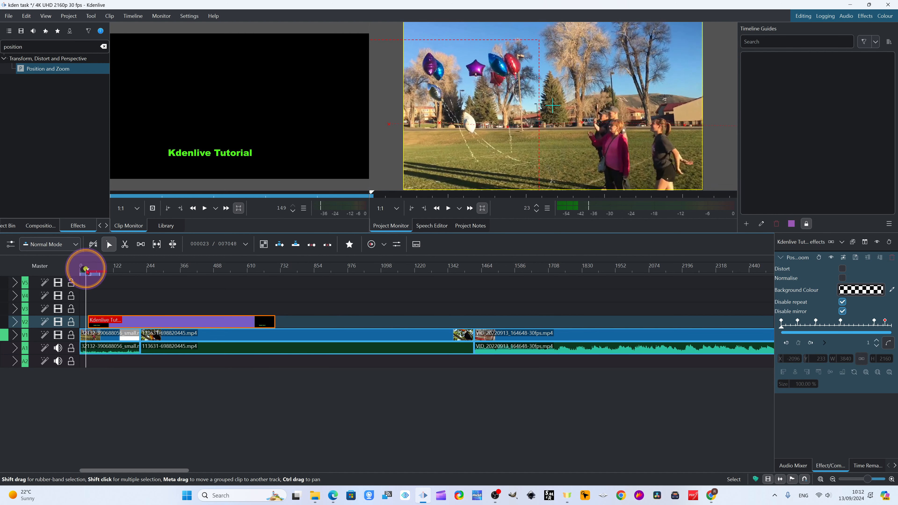
left_click(458, 215)
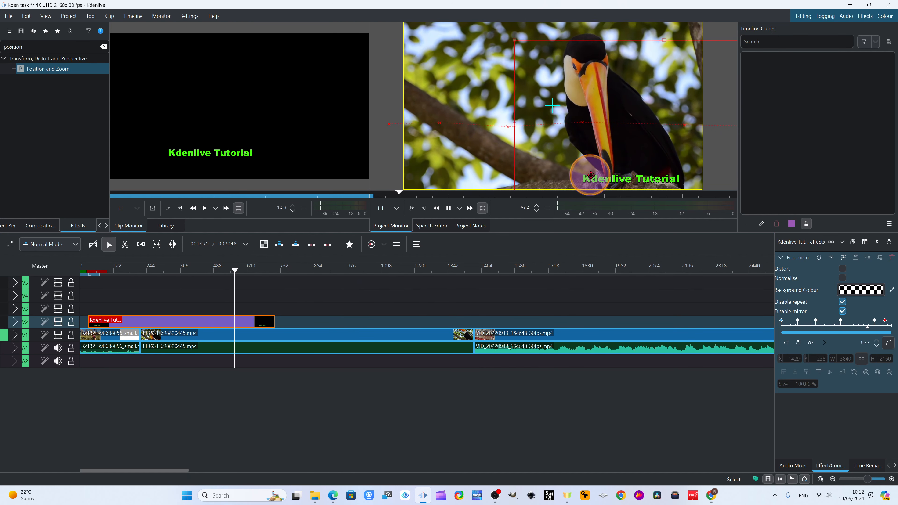
left_click(448, 210)
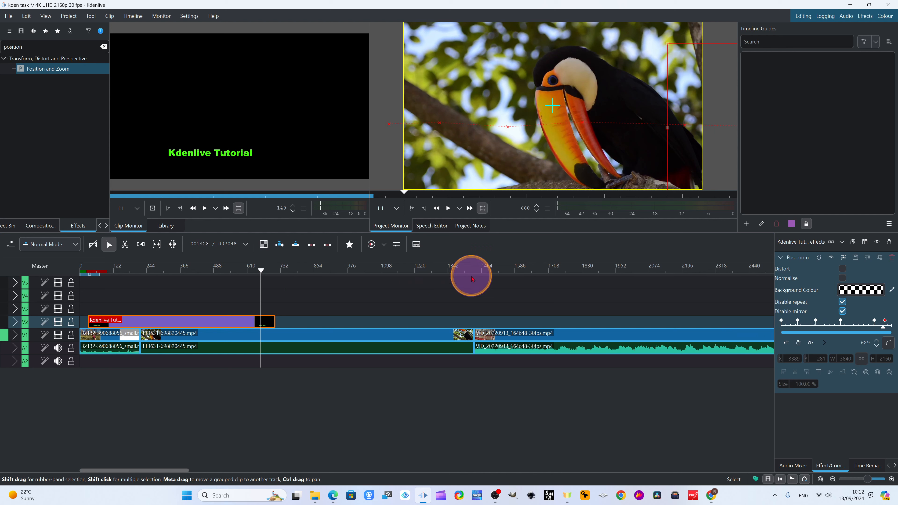
- Show the Position and Zoom keyframes in the curve editor, with the X position curve displayed
left_click_drag(247, 270, 111, 288)
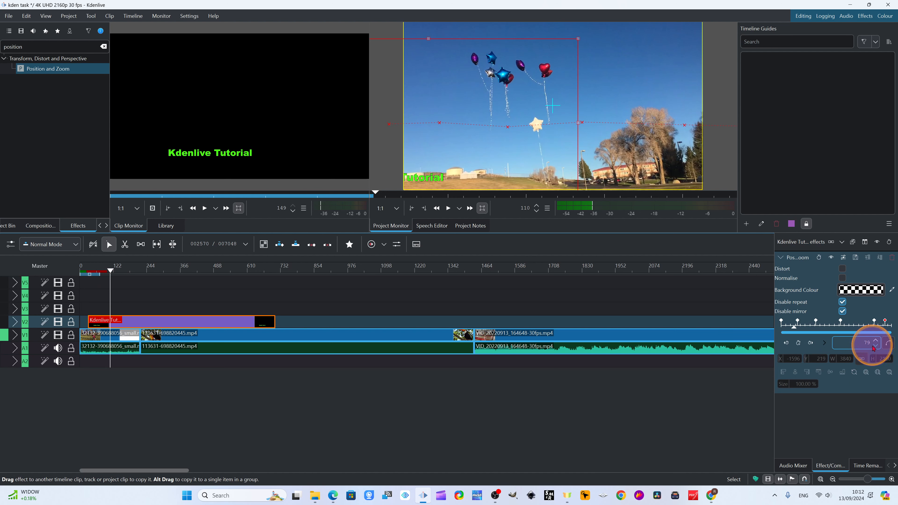
left_click(889, 343)
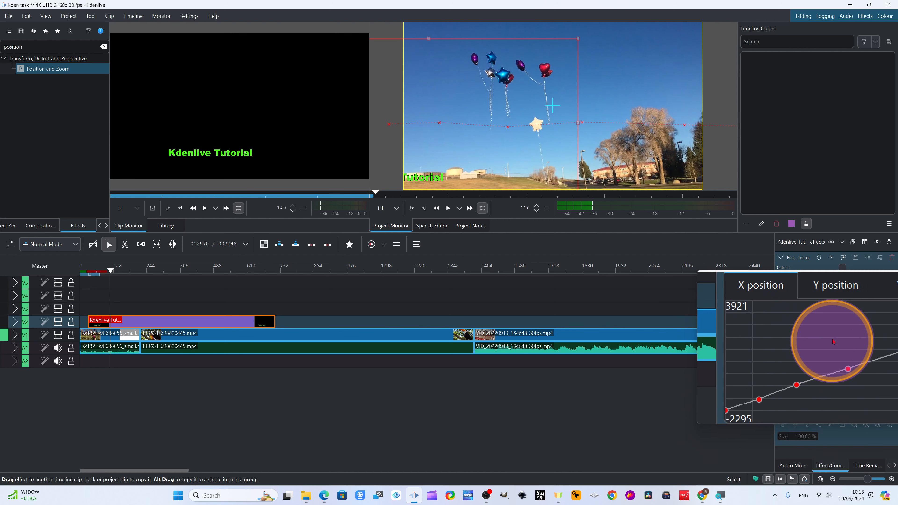
key("super+Escape")
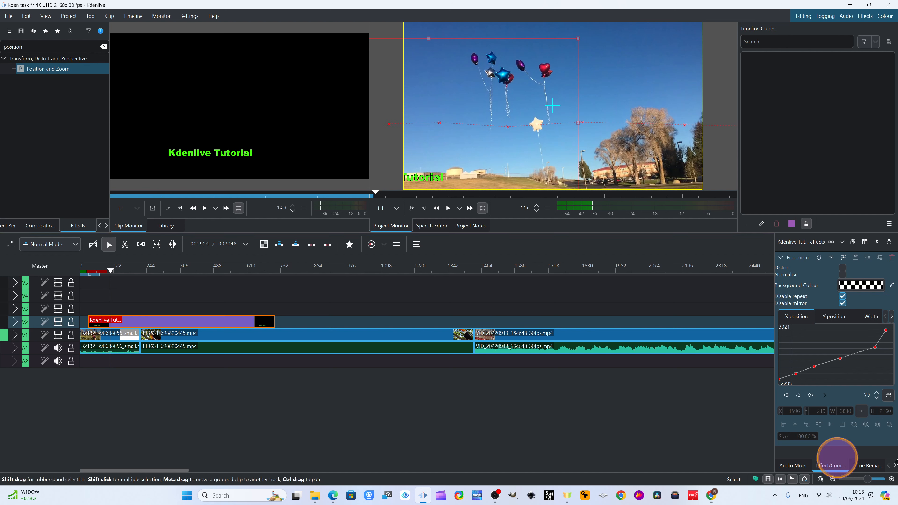
- Switch to the browser and look at the Curve Editor section of the Kdenlive 24.08.0 release page
mouse_move(100, 277)
left_mouse_down()
mouse_move(146, 277)
mouse_move(100, 280)
mouse_move(99, 290)
left_mouse_up()
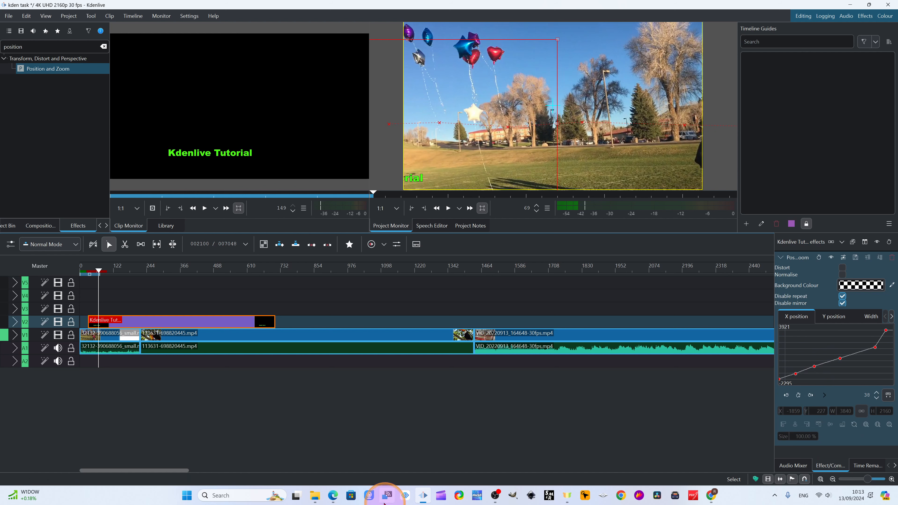
left_click(336, 498)
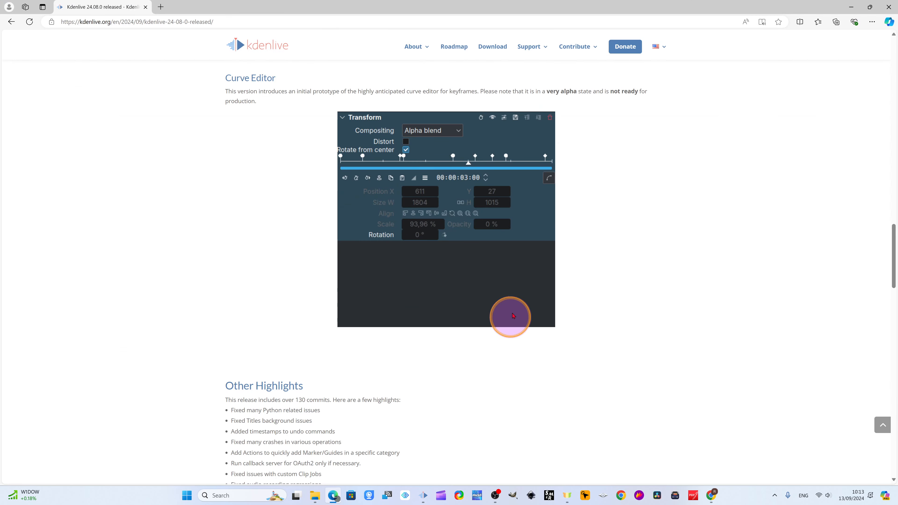
scroll(365, 293, "up", 3)
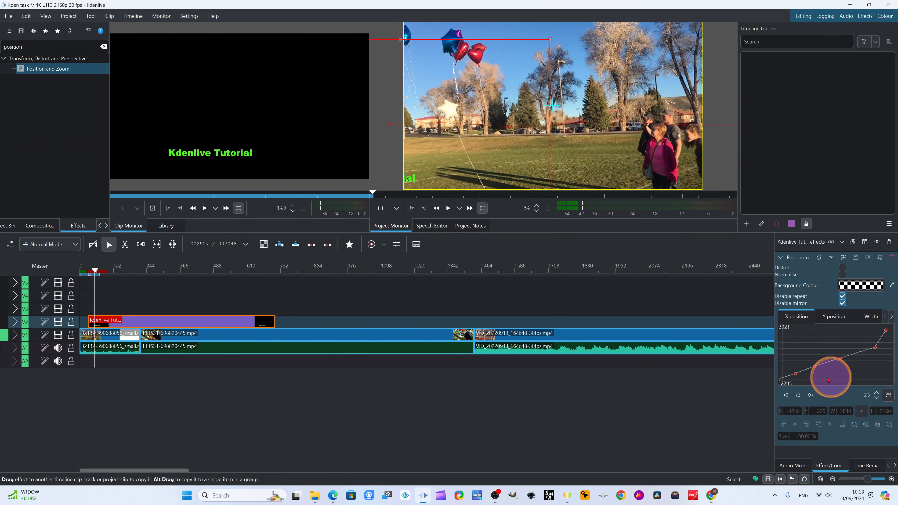
- On the X position curve, raise the second keyframe and move the fourth to clip frame 371 at about X 1043
left_click(795, 374)
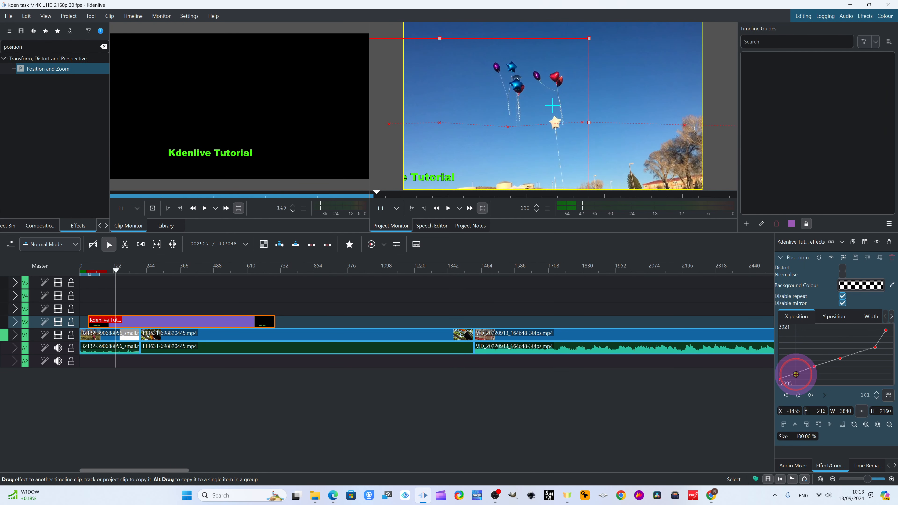
left_click_drag(794, 370, 796, 369)
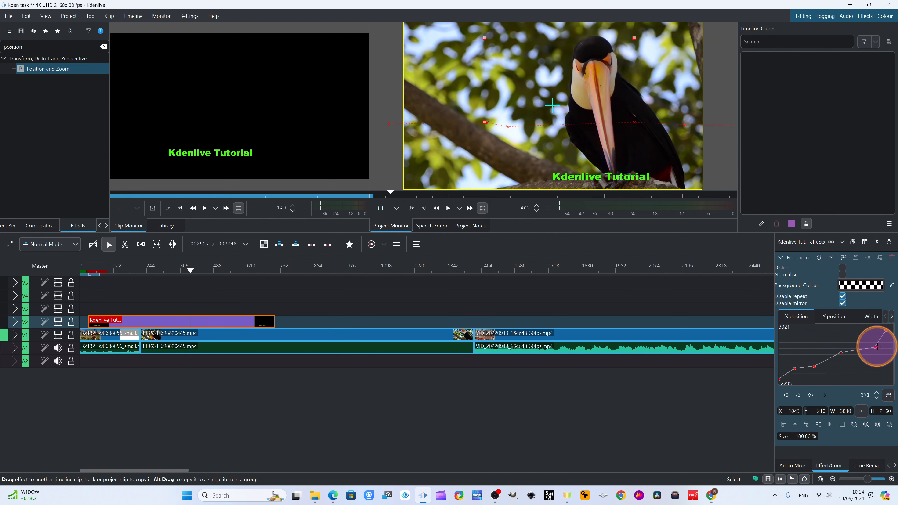
- On the X position curve, move the fifth keyframe to about frame 457, X 2913, and the last to about frame 587, X 2115
left_click(865, 347)
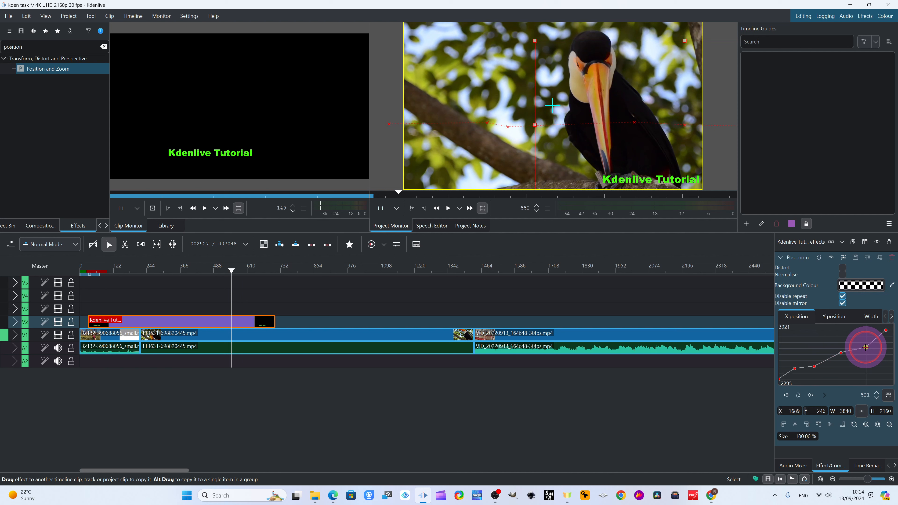
left_click_drag(866, 345, 856, 336)
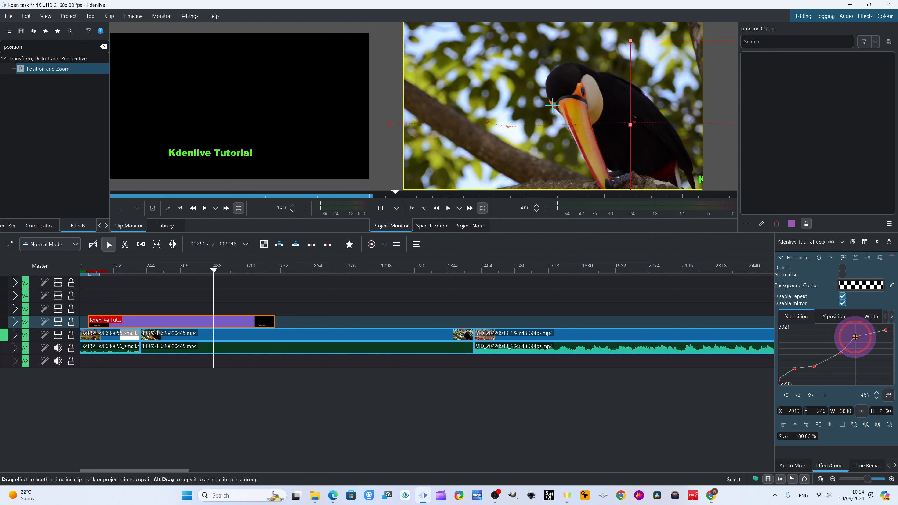
left_click(881, 336)
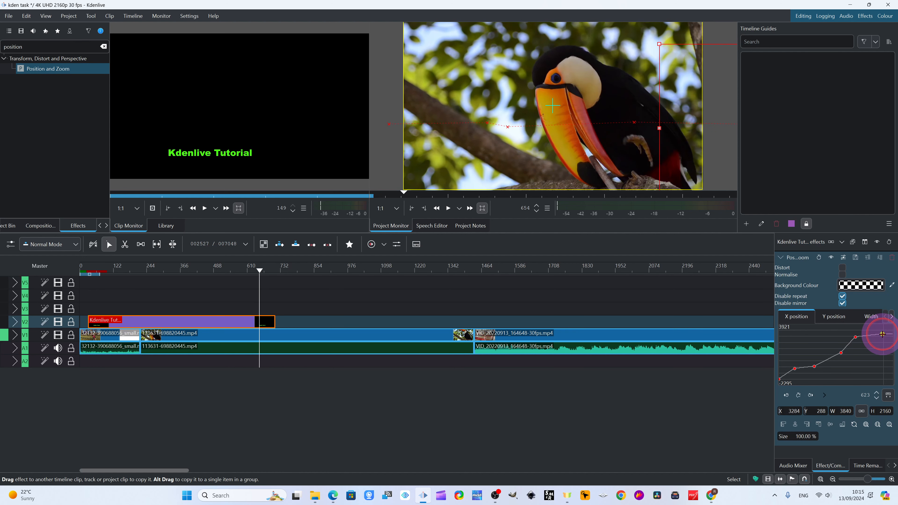
mouse_move(880, 337)
left_mouse_down()
mouse_move(885, 346)
mouse_move(863, 344)
mouse_move(893, 342)
mouse_move(876, 344)
left_mouse_up()
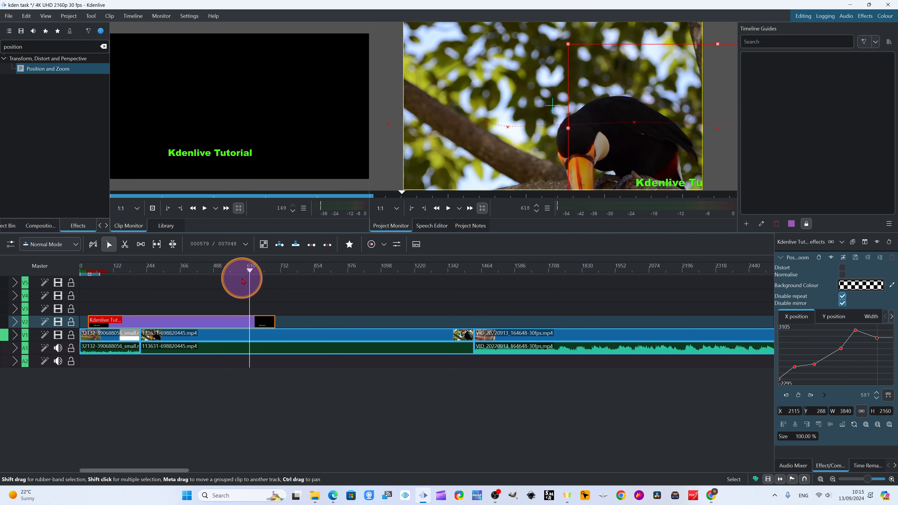
- Play the title clip from its start to preview the motion produced by the reshaped X position curve
left_click_drag(249, 273, 242, 275)
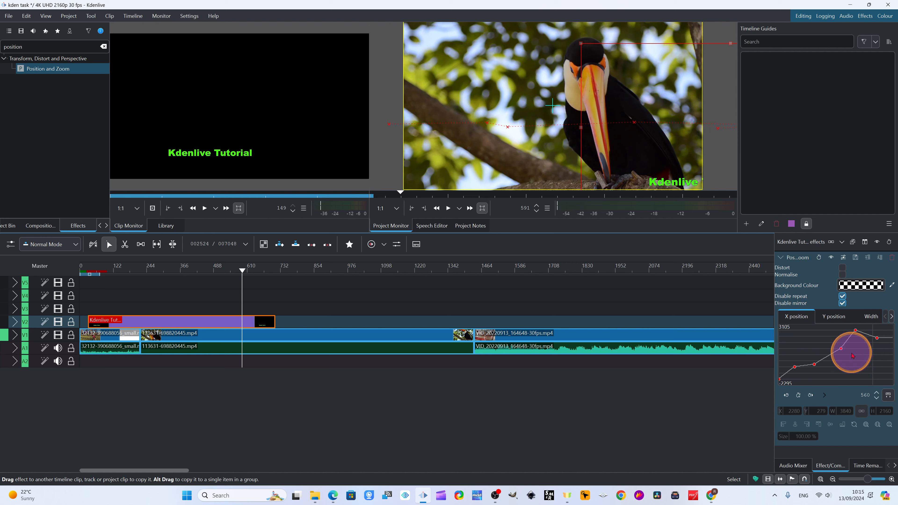
left_click_drag(241, 270, 89, 281)
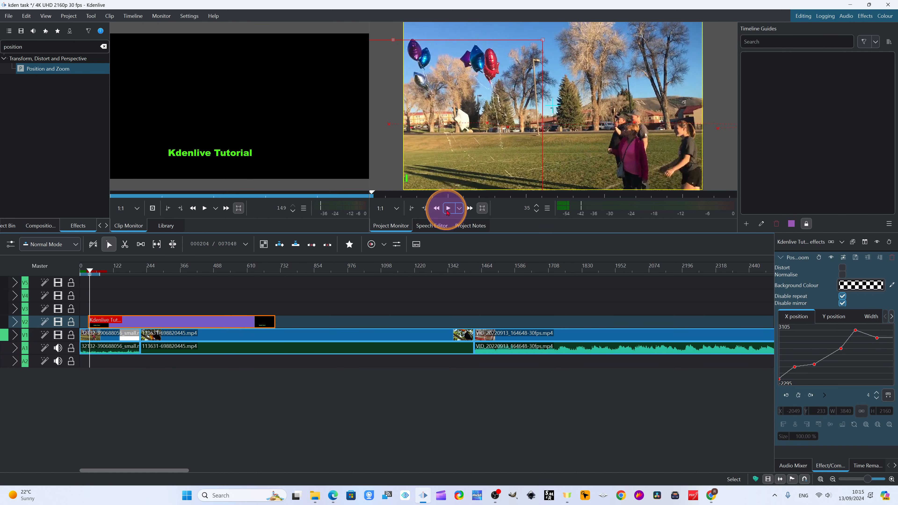
left_click(447, 209)
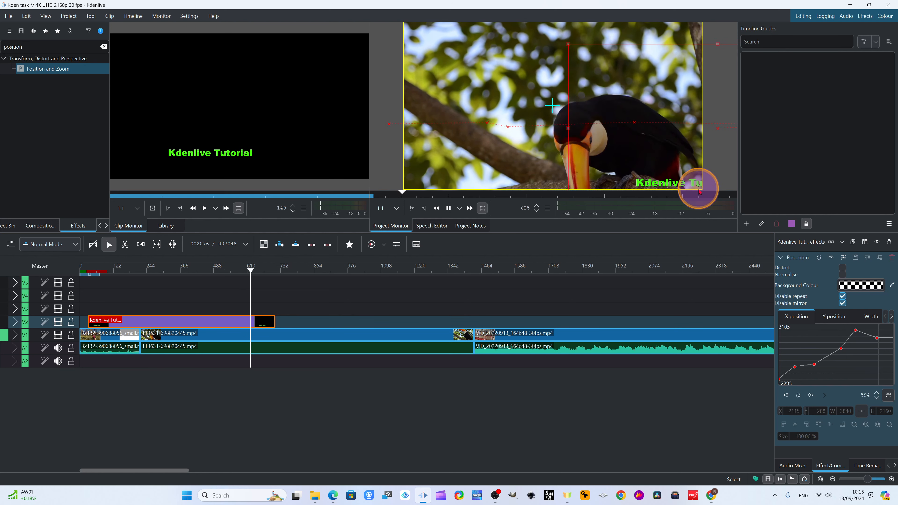
left_click(448, 208)
left_click(448, 208)
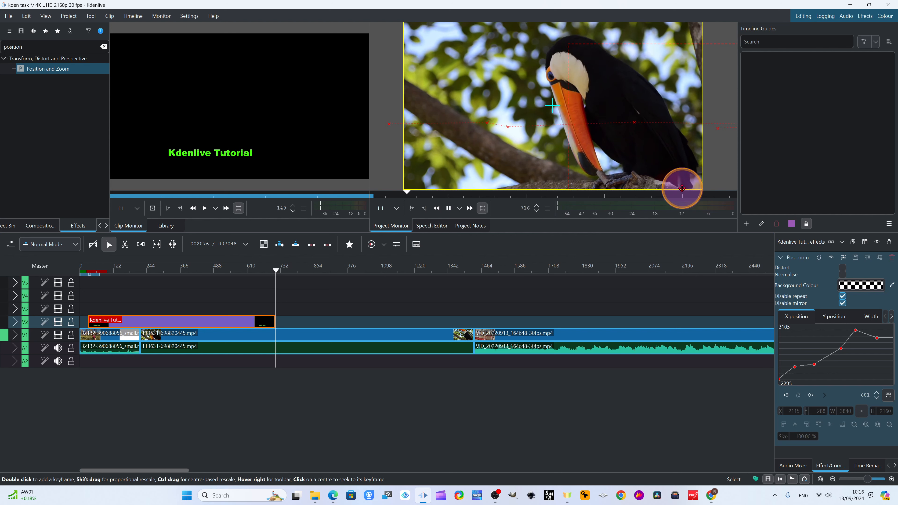
left_click(449, 208)
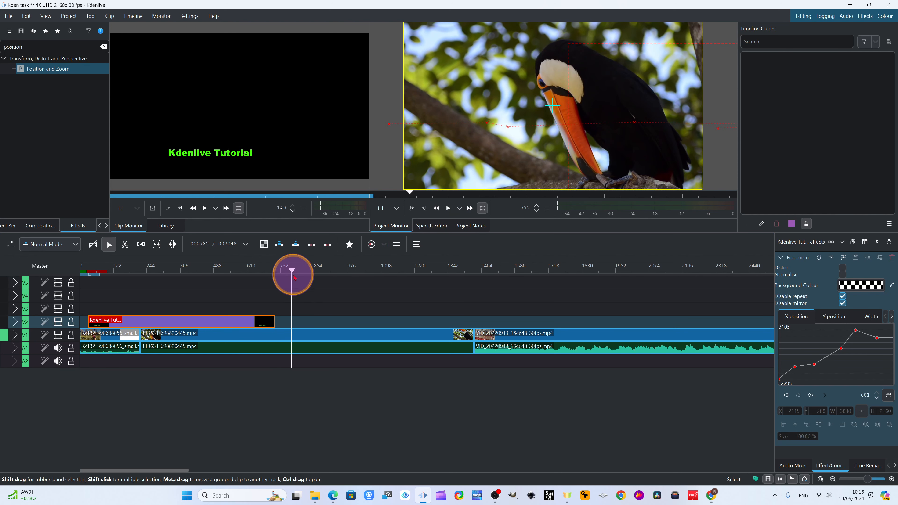
left_click_drag(294, 277, 140, 283)
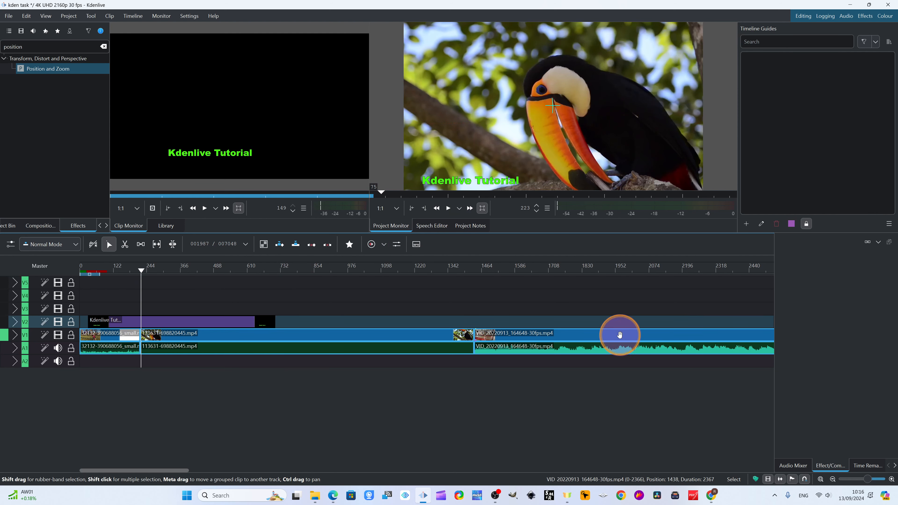
- Find the Rotate (keyframable) effect by searching for "rotate" and apply it to the toucan clip 113631-698820445.mp4 on V1
left_click(831, 479)
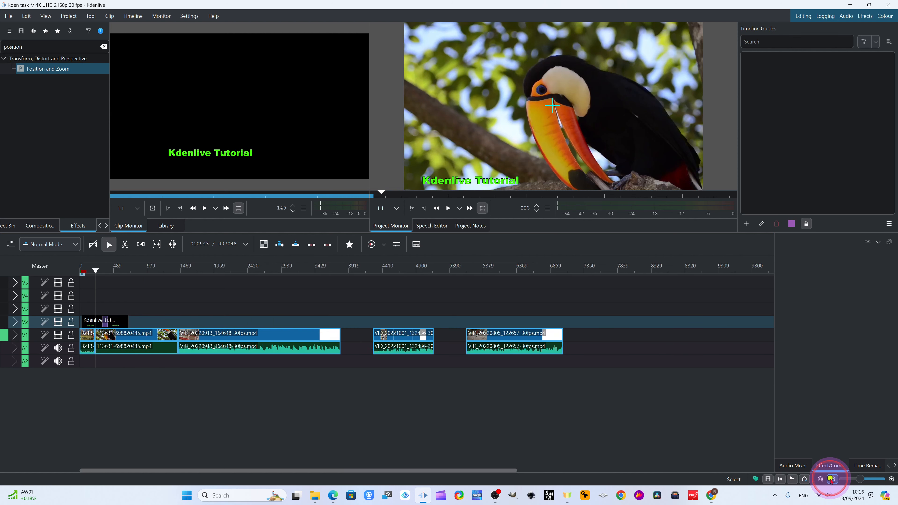
left_click(831, 479)
left_click(890, 478)
left_click(891, 478)
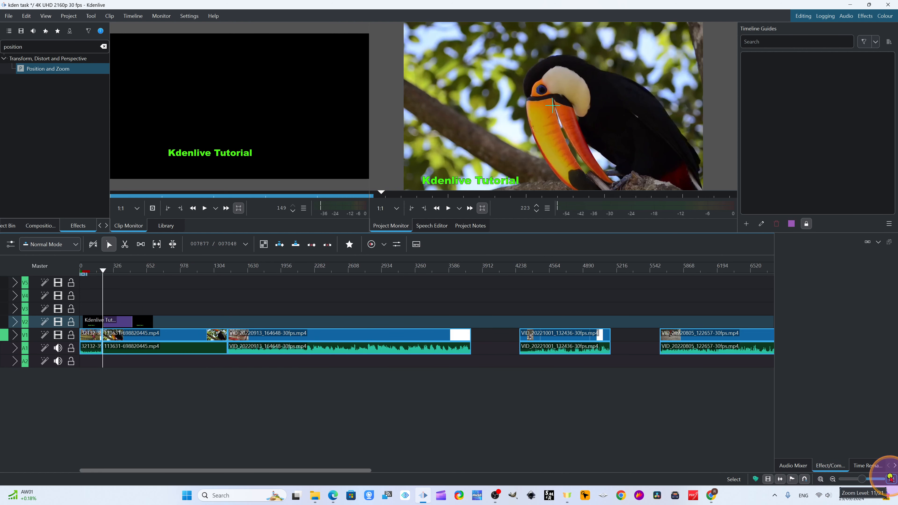
left_click(891, 478)
left_click_drag(108, 271, 134, 299)
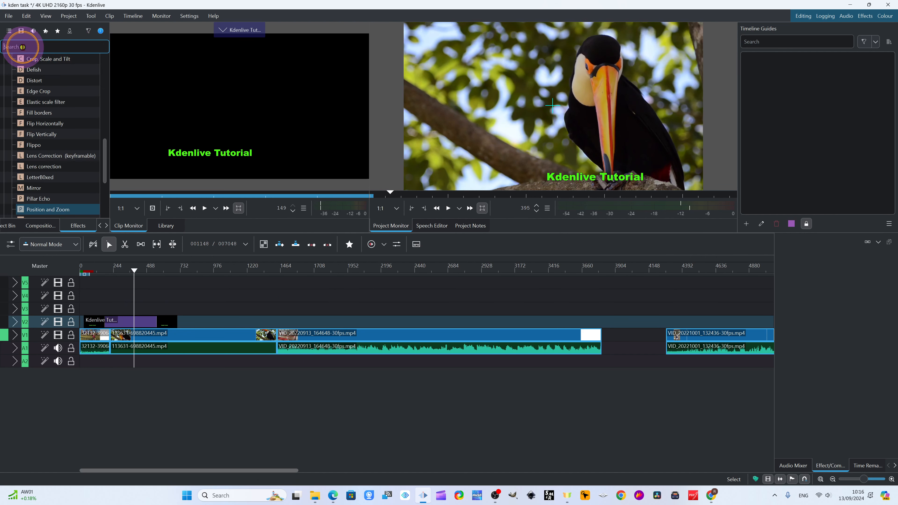
type("ro")
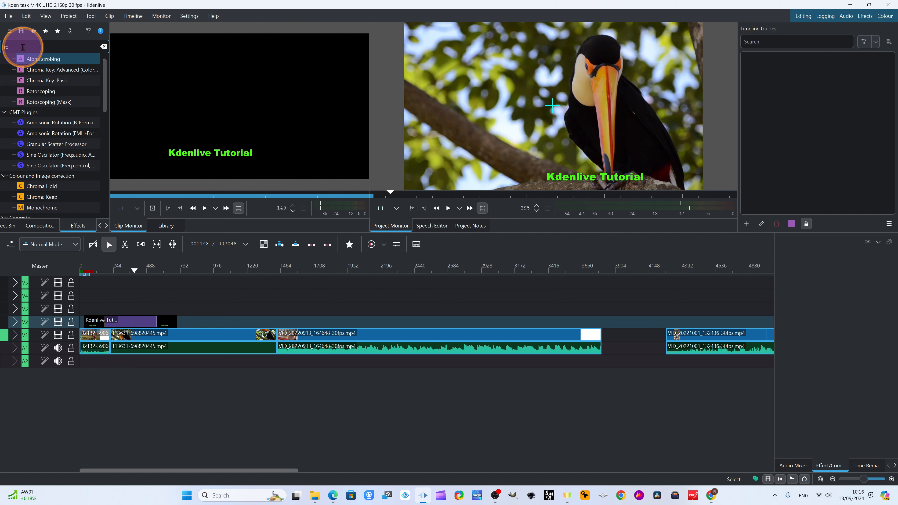
type("tate")
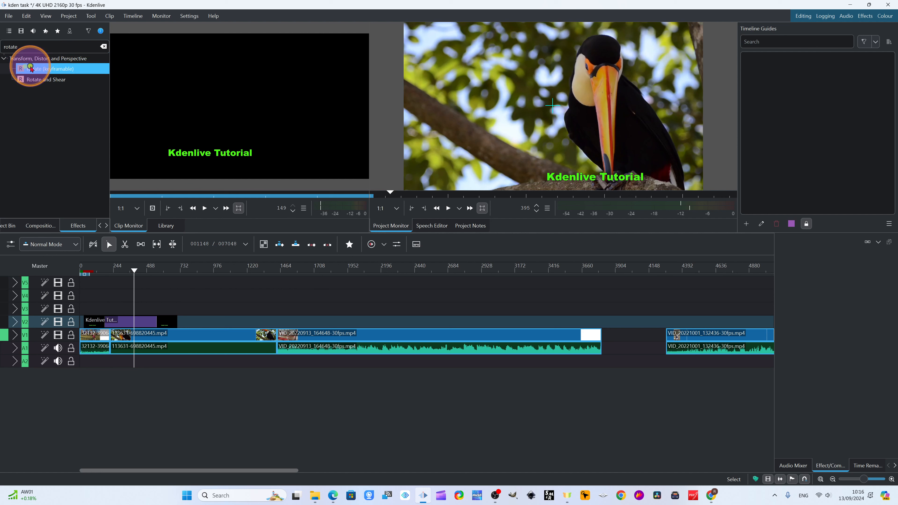
left_click_drag(34, 68, 177, 336)
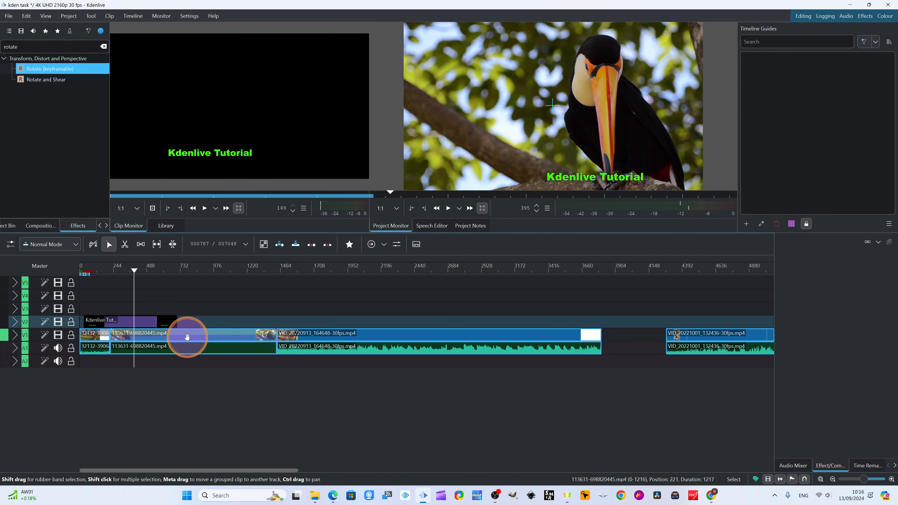
- Select the toucan clip on V1 and give its Rotate effect a second keyframe at clip frame 205 with Rotate X -722
left_click(178, 335)
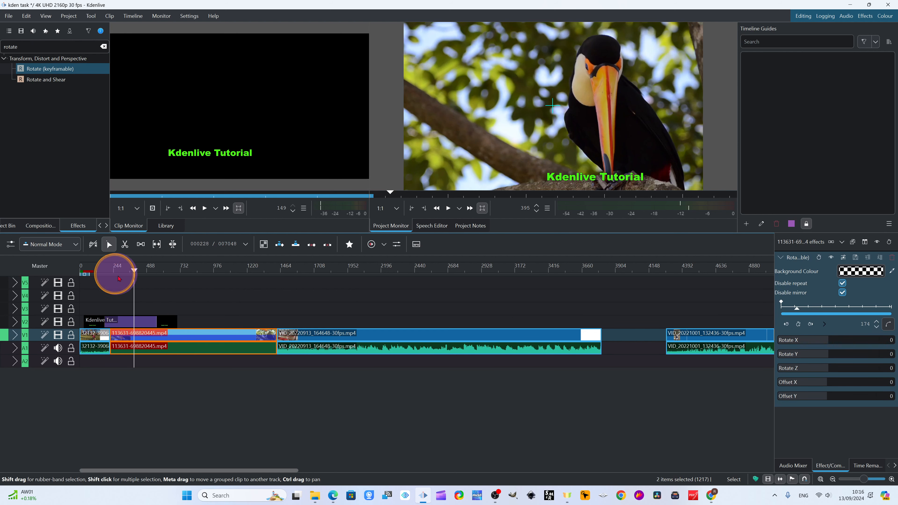
mouse_move(132, 271)
left_mouse_down()
mouse_move(84, 271)
mouse_move(138, 277)
left_mouse_up()
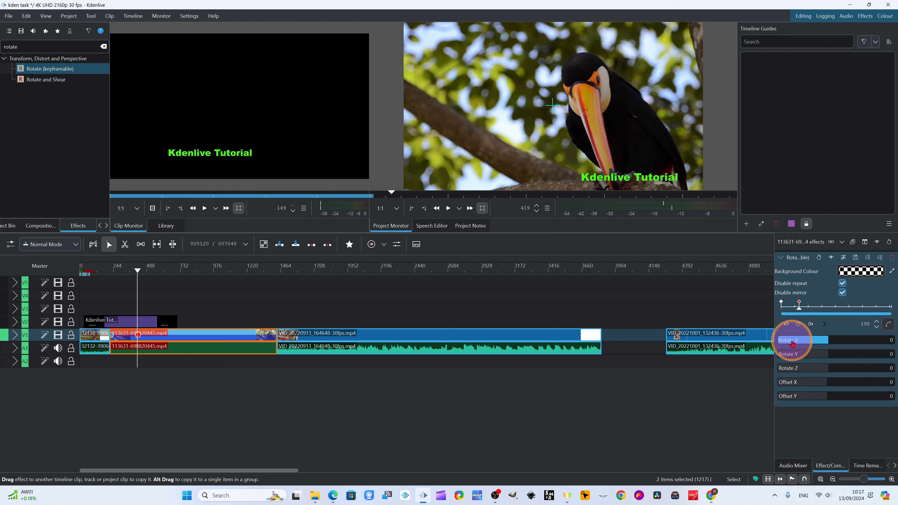
left_click(138, 269)
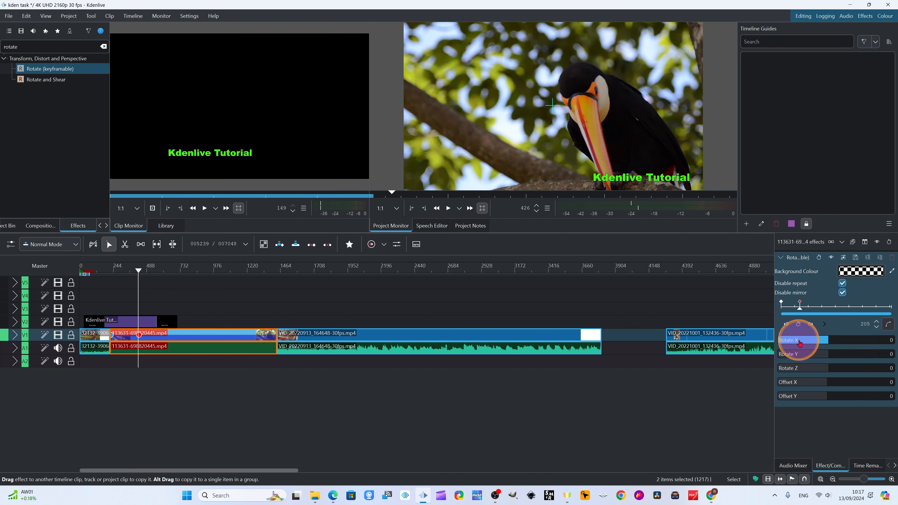
left_click_drag(792, 342, 808, 340)
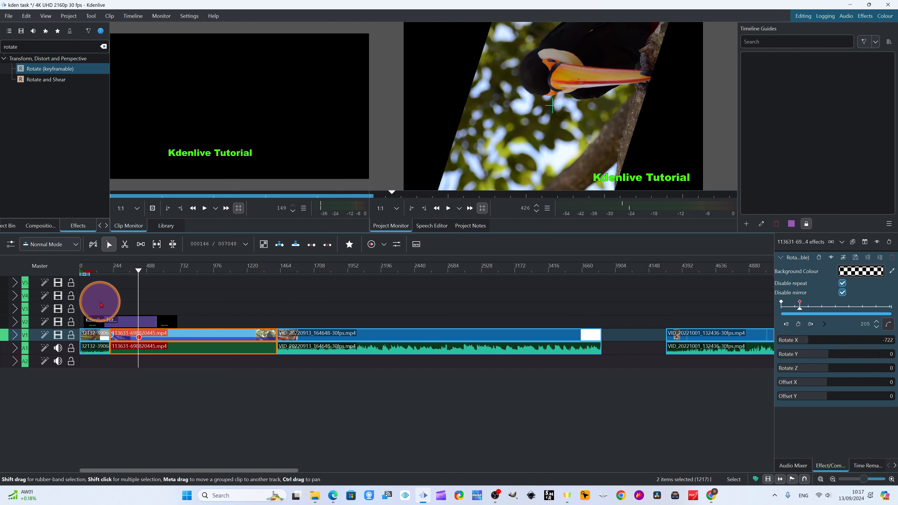
- Add two more Rotate keyframes to the toucan clip: Rotate X -257 at clip frame 549 and Rotate X 8 at frame 815
left_click_drag(136, 275, 186, 287)
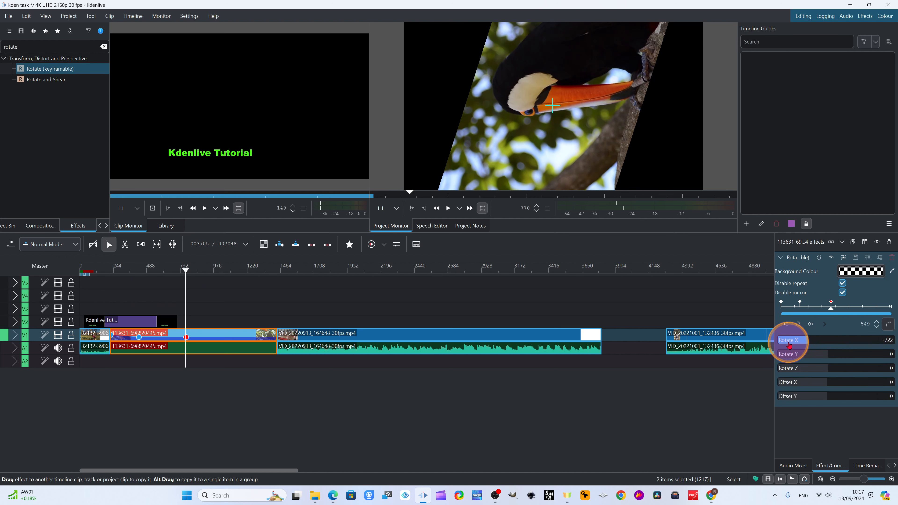
left_click_drag(794, 342, 820, 344)
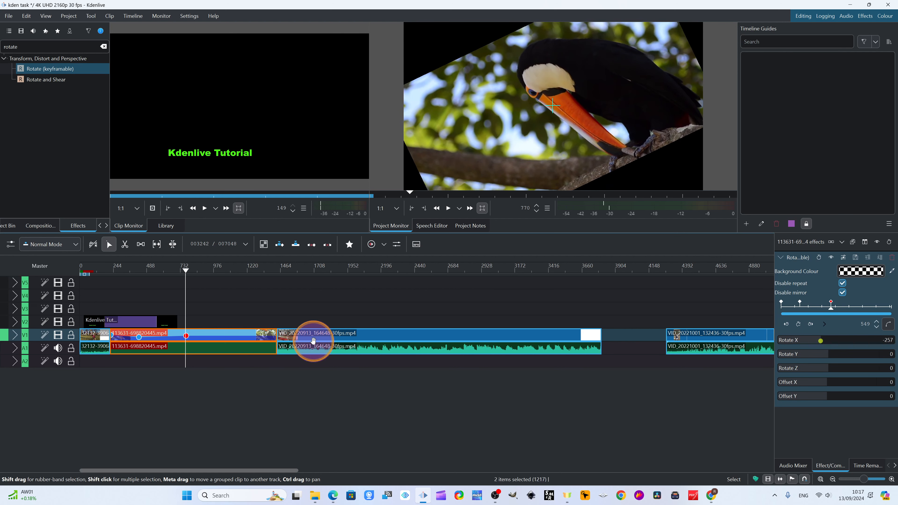
left_click_drag(191, 270, 221, 274)
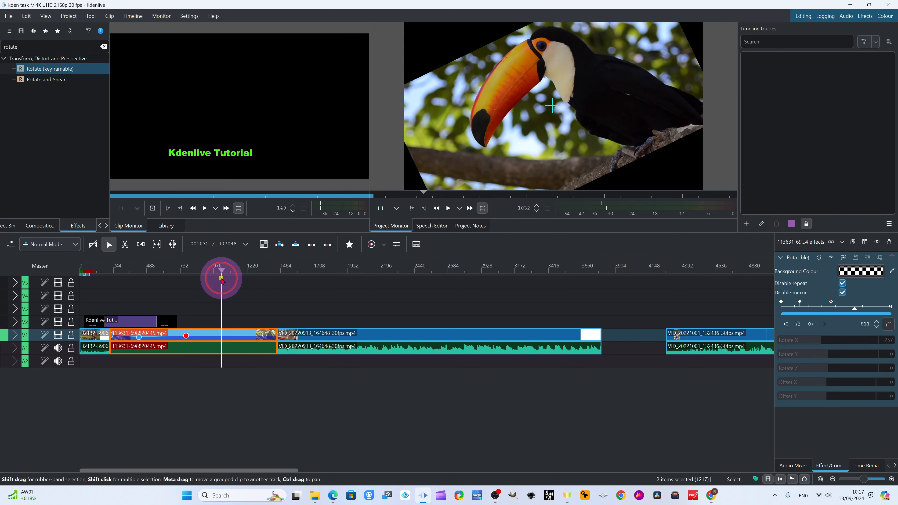
left_click(799, 325)
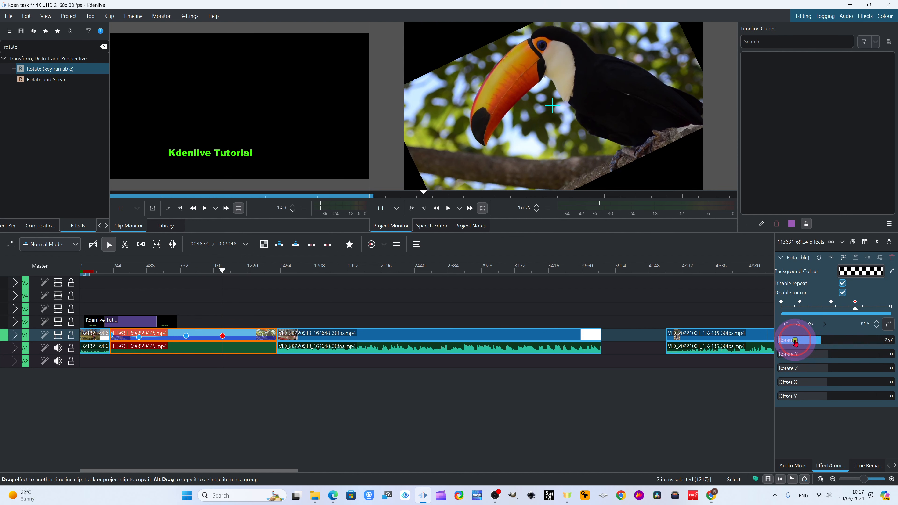
left_click_drag(795, 341, 829, 343)
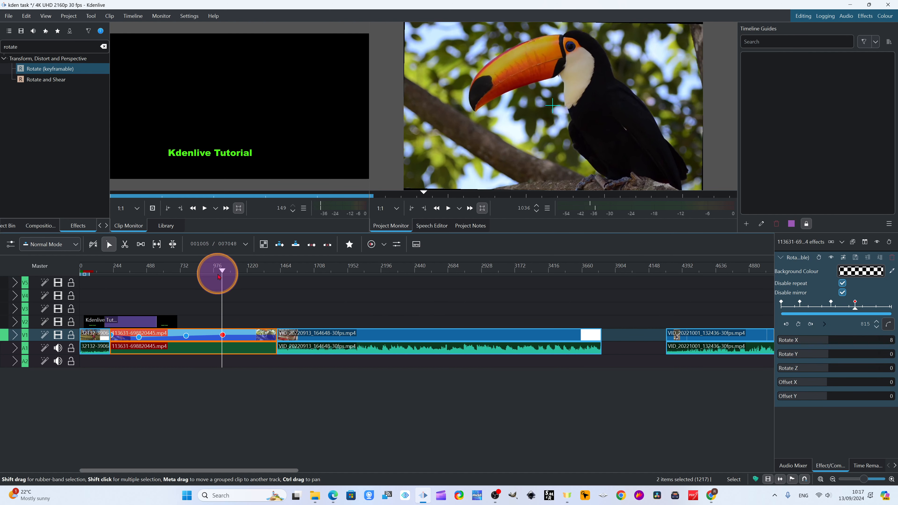
- Play the toucan clip from its start to preview the keyframed rotation, and scrub back towards the second keyframe
left_click_drag(217, 275, 109, 279)
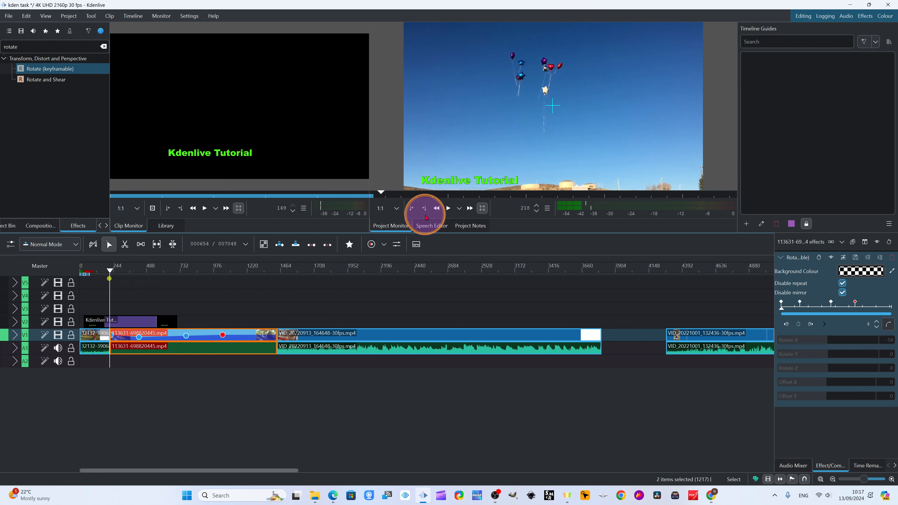
left_click(447, 208)
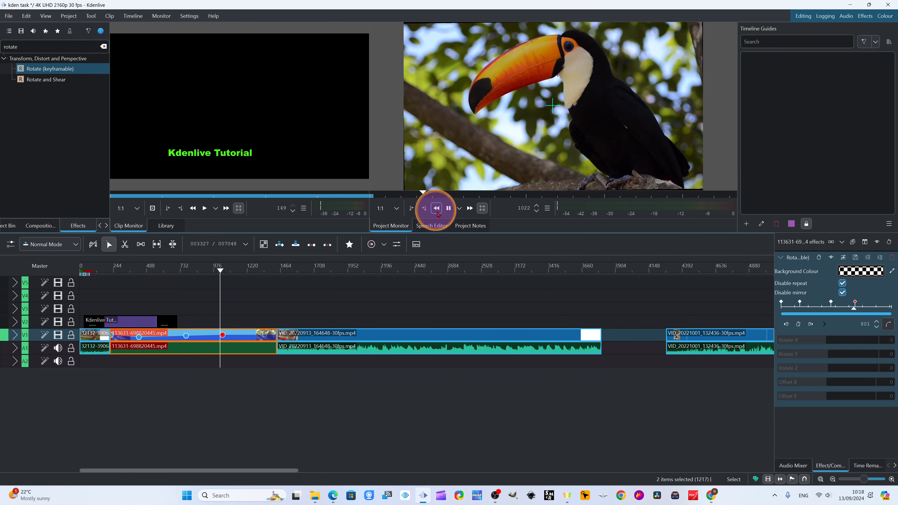
left_click(448, 209)
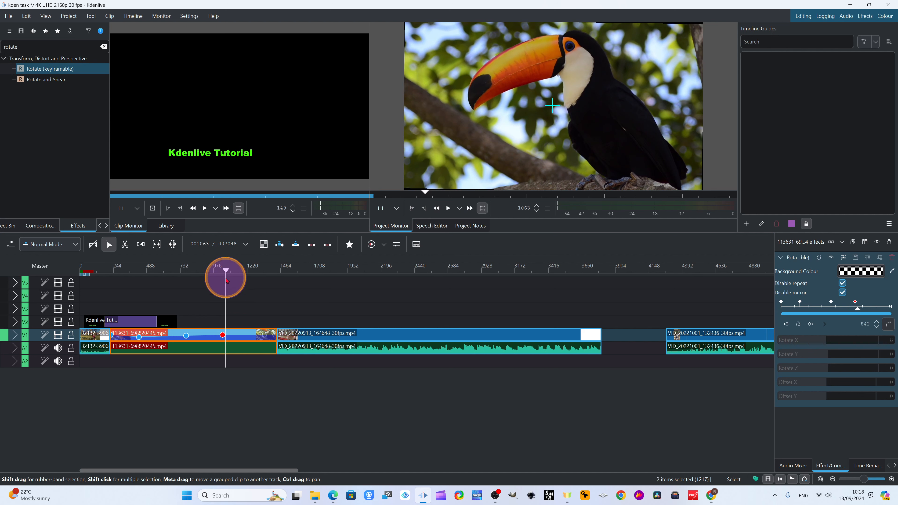
left_click_drag(225, 272, 128, 282)
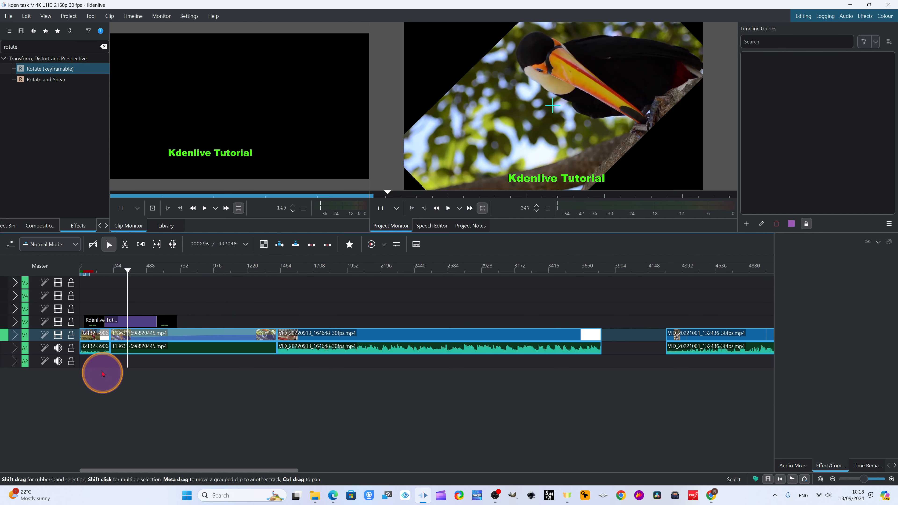
- Open the curve editor for the toucan clip's Rotate effect and raise the second Rotate X keyframe to about -109 at clip frame 189
left_click(194, 340)
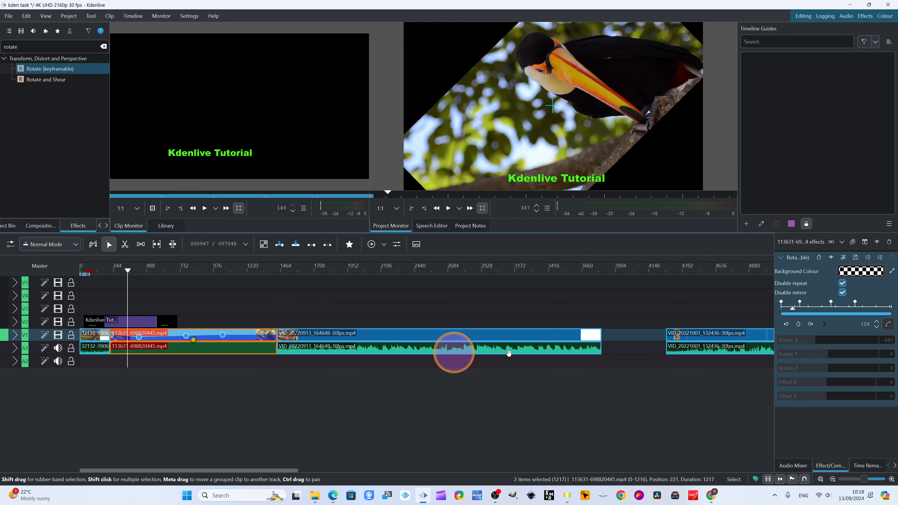
left_click(889, 325)
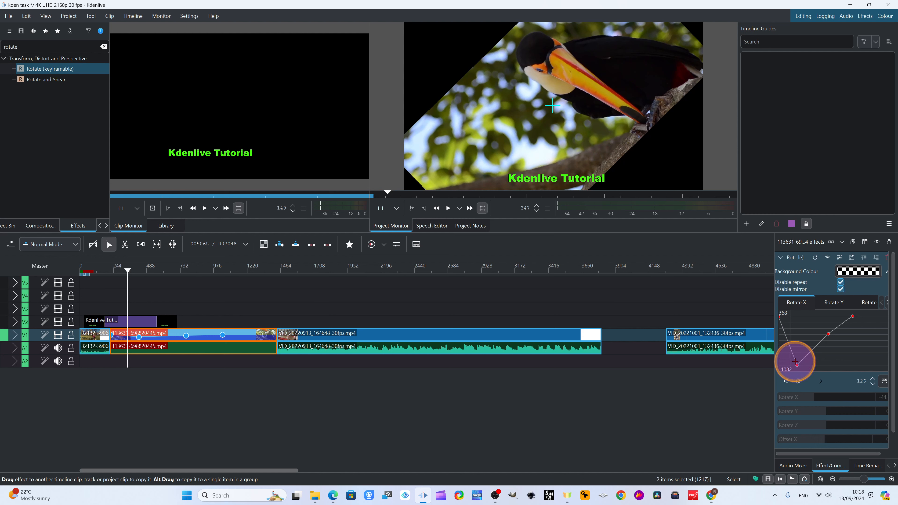
left_click_drag(796, 364, 795, 333)
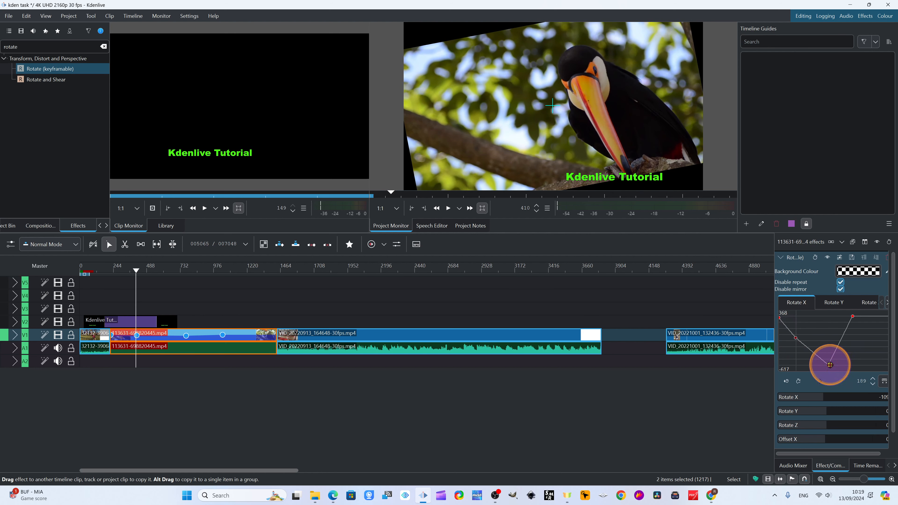
- On the Rotate X curve, adjust the third keyframe, move the last to clip frame 773 and the second to frame 271
left_click_drag(830, 365, 828, 359)
left_click_drag(854, 316, 850, 317)
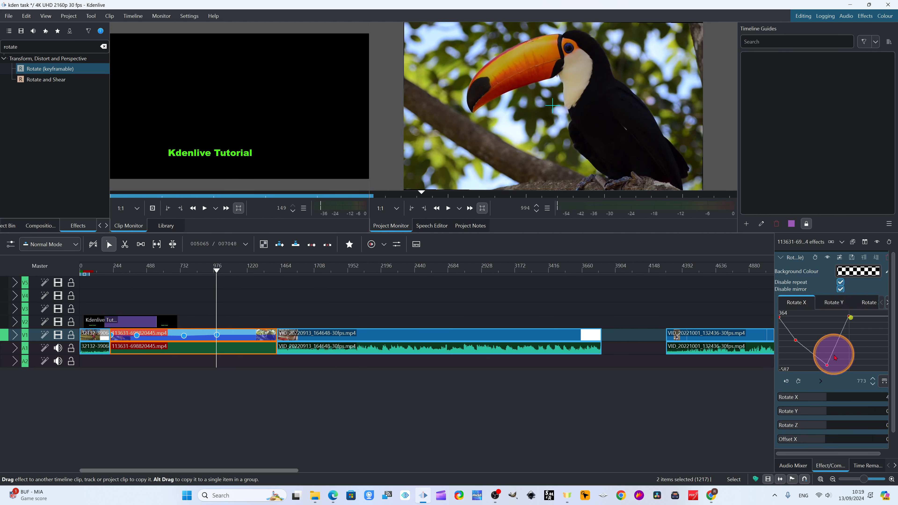
left_click(801, 340)
left_click_drag(800, 339, 803, 334)
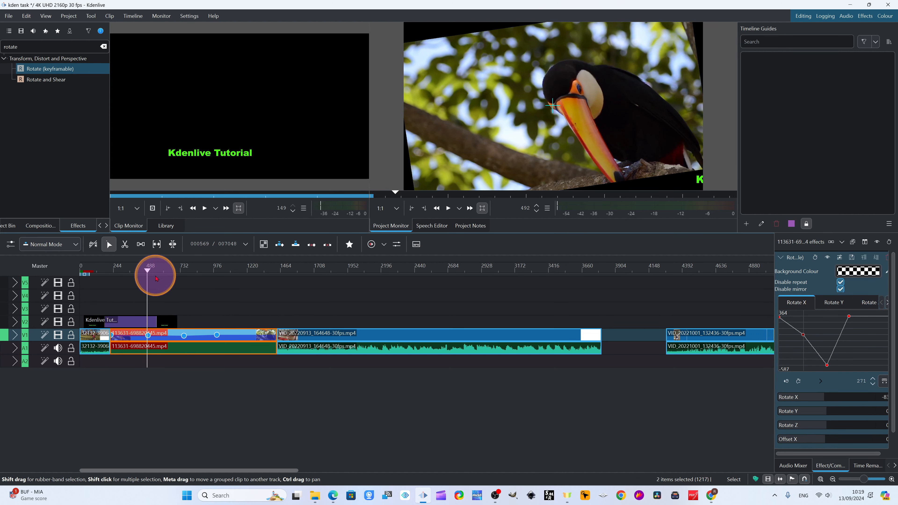
- Play the toucan clip from its start to preview the rotation given by the reshaped Rotate X curve
left_click_drag(145, 274, 111, 276)
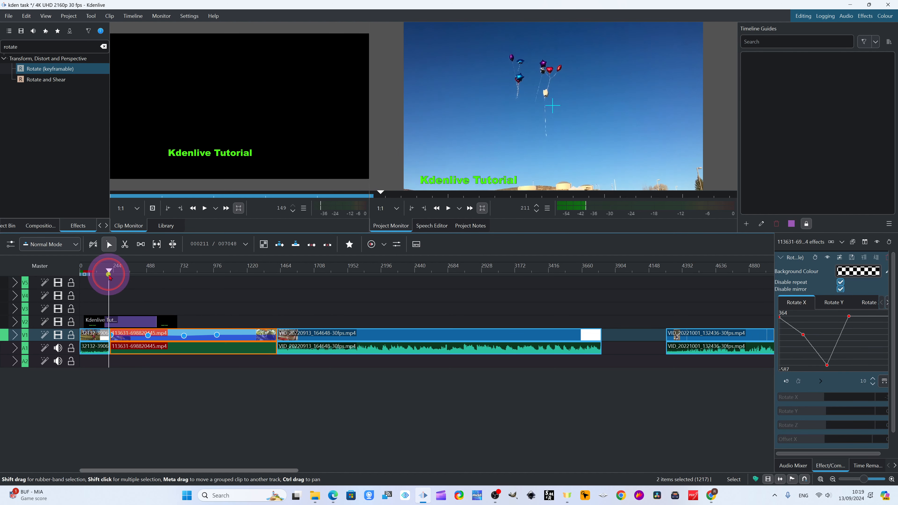
left_click(459, 210)
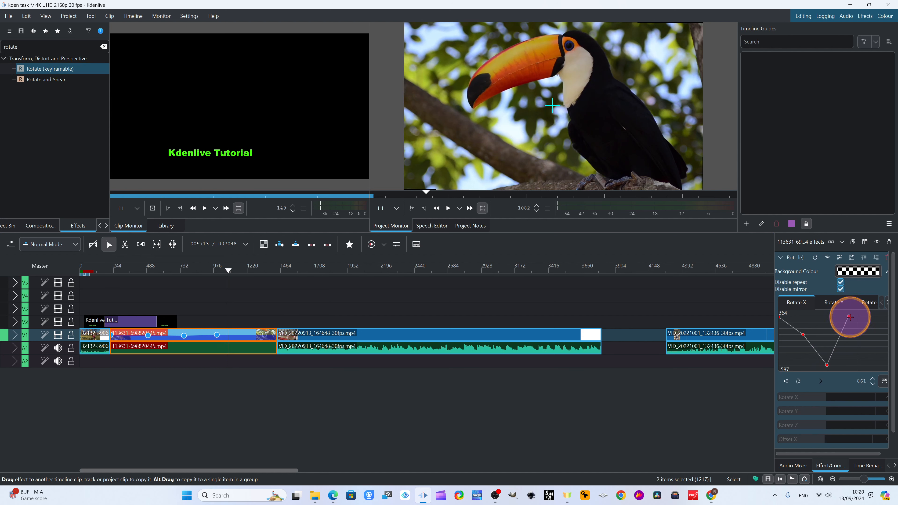
- Lower the last Rotate X keyframe to about -216 at clip frame 690 and play the section around it
left_click_drag(849, 317, 841, 364)
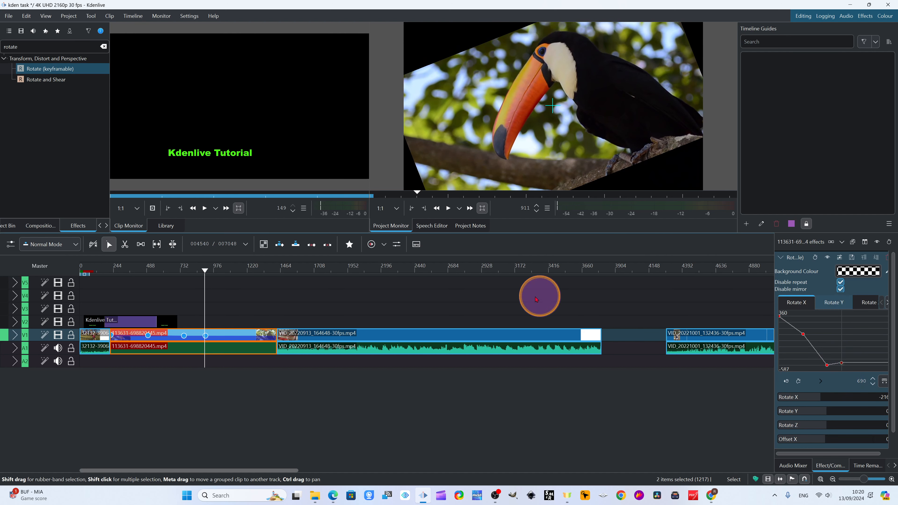
left_click_drag(205, 275, 184, 276)
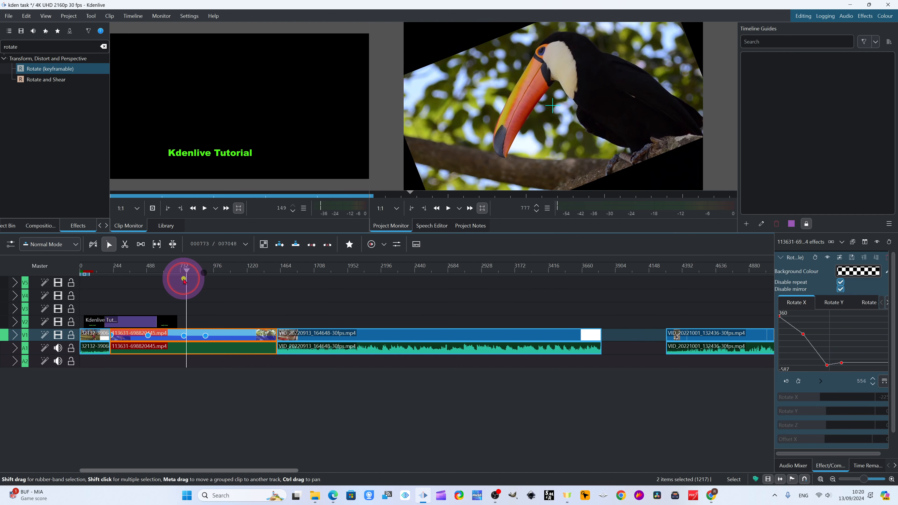
left_click(184, 278)
left_click(447, 208)
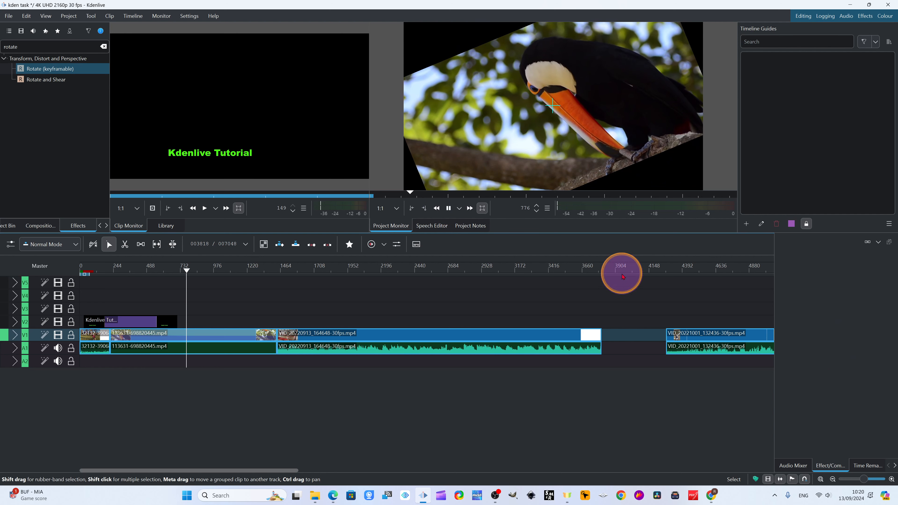
- Reshape the toucan clip's Rotate X curve, with the second keyframe at clip frame 137, the third earlier and the last near the clip's end, and preview it
left_click(205, 348)
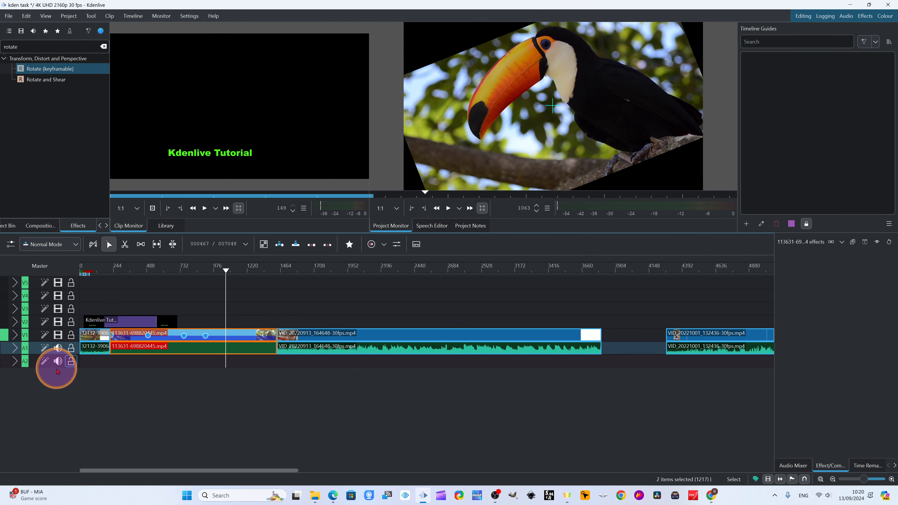
left_click(888, 324)
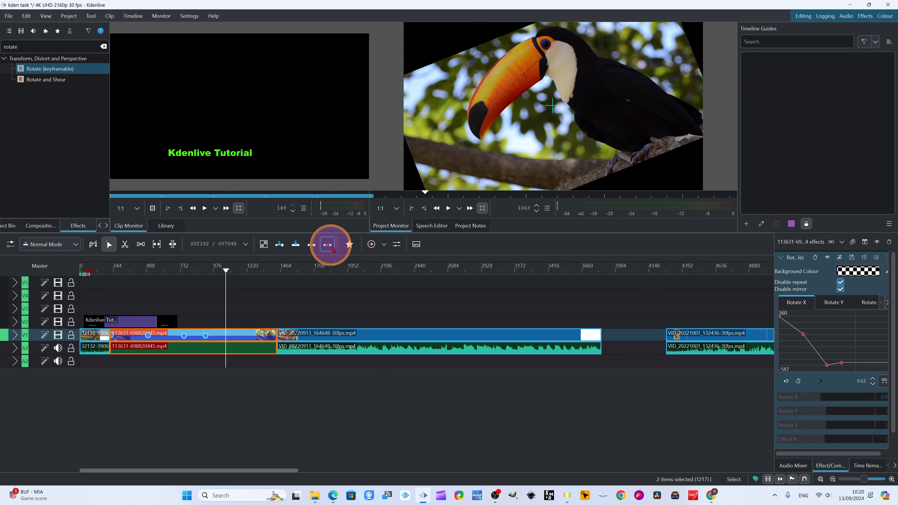
left_click(851, 355)
left_click_drag(850, 354, 777, 310)
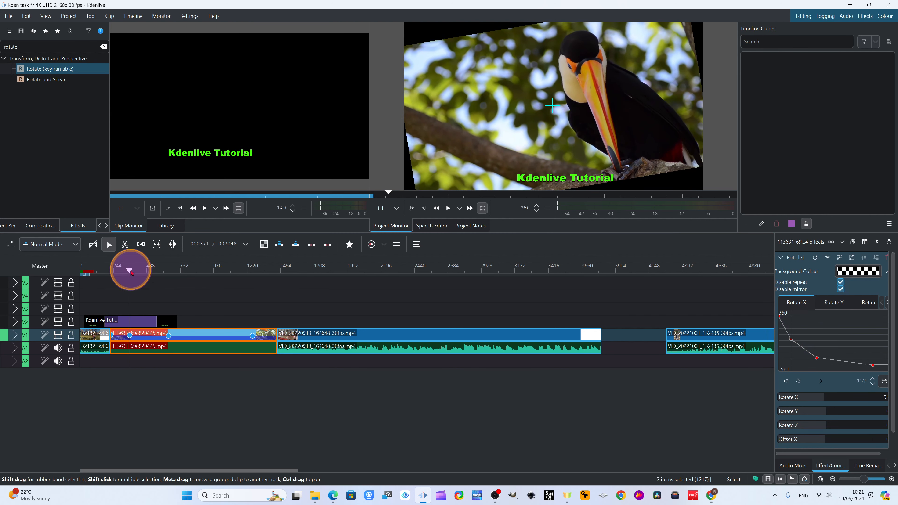
left_click_drag(130, 267, 113, 278)
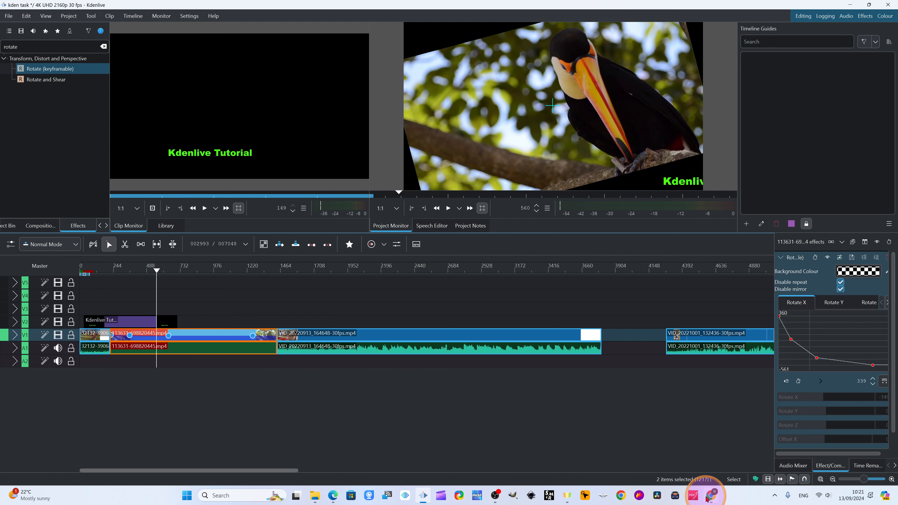
- Switch to the Kdenlive 24.08.0 release page in Edge and review the sections on easing modes, Effect Groups and the Curve Editor
left_click(335, 501)
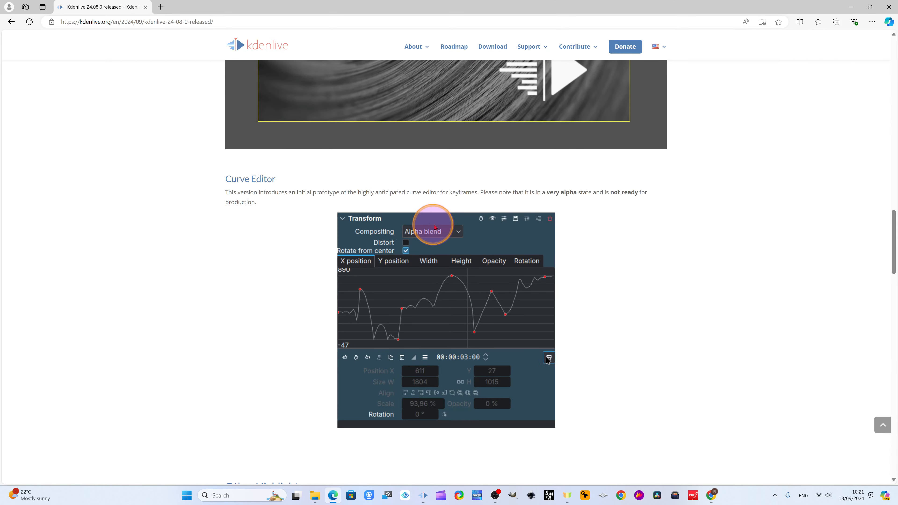
scroll(434, 223, "up", 15)
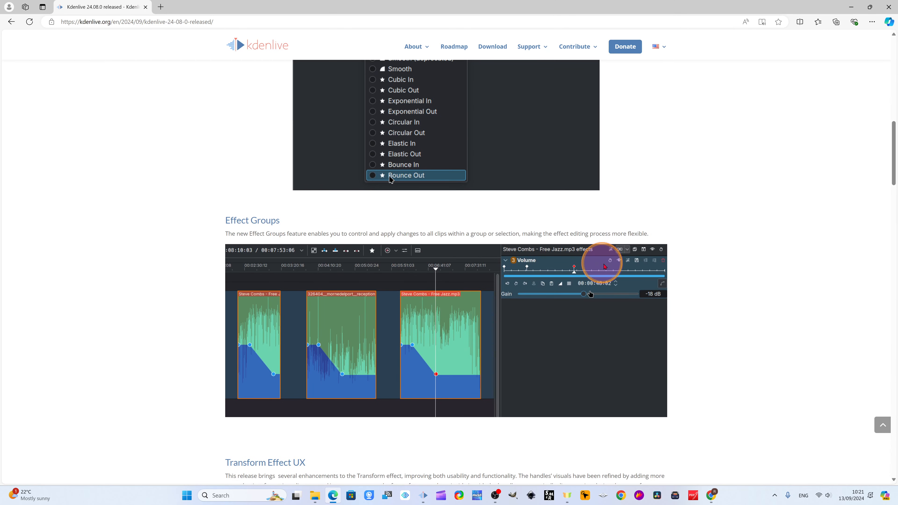
scroll(457, 285, "up", 1)
scroll(461, 408, "up", 3)
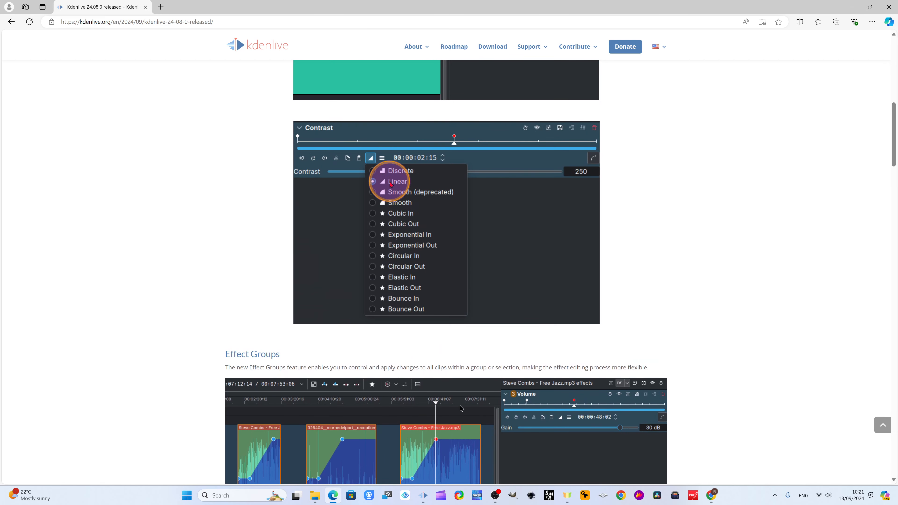
scroll(429, 211, "up", 2)
scroll(437, 269, "up", 7)
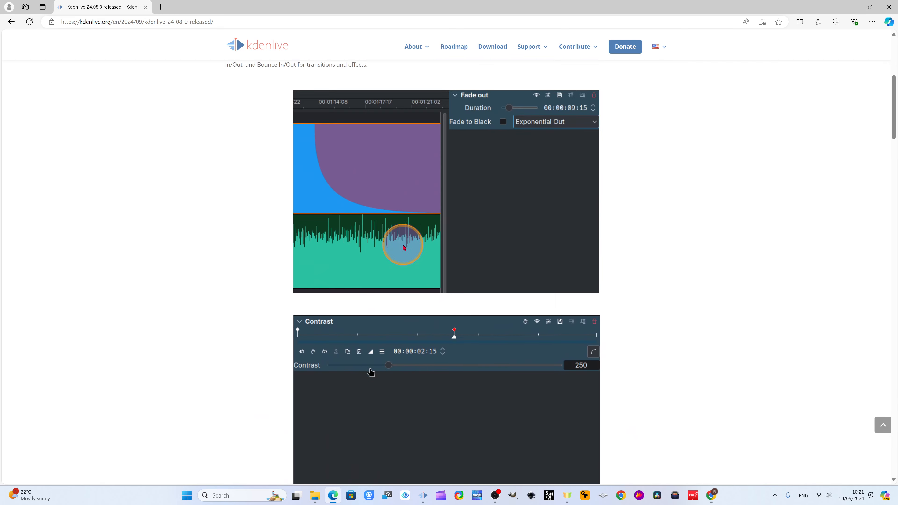
scroll(415, 244, "up", 4)
scroll(416, 253, "down", 16)
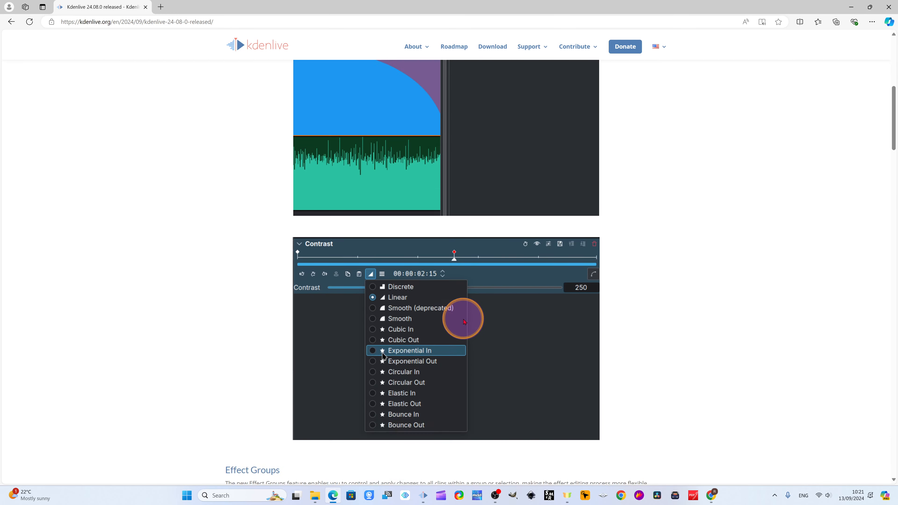
scroll(459, 329, "down", 20)
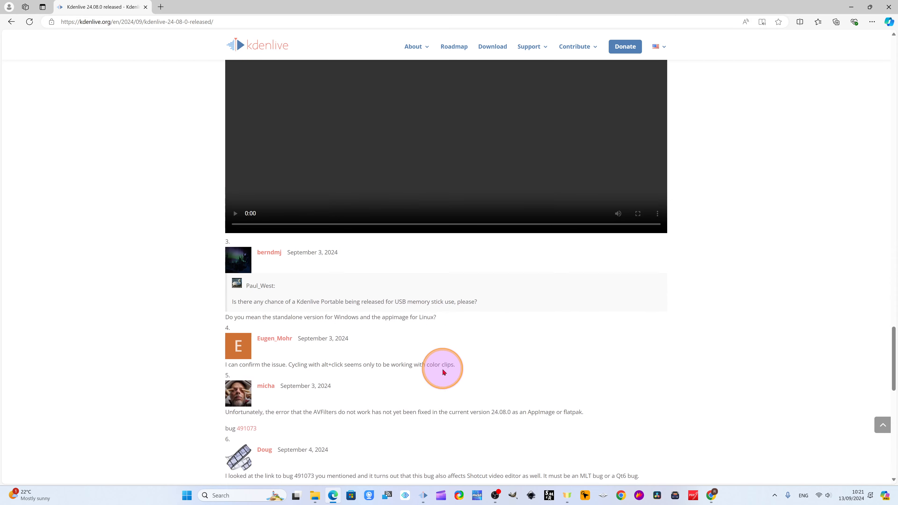
scroll(441, 348, "up", 20)
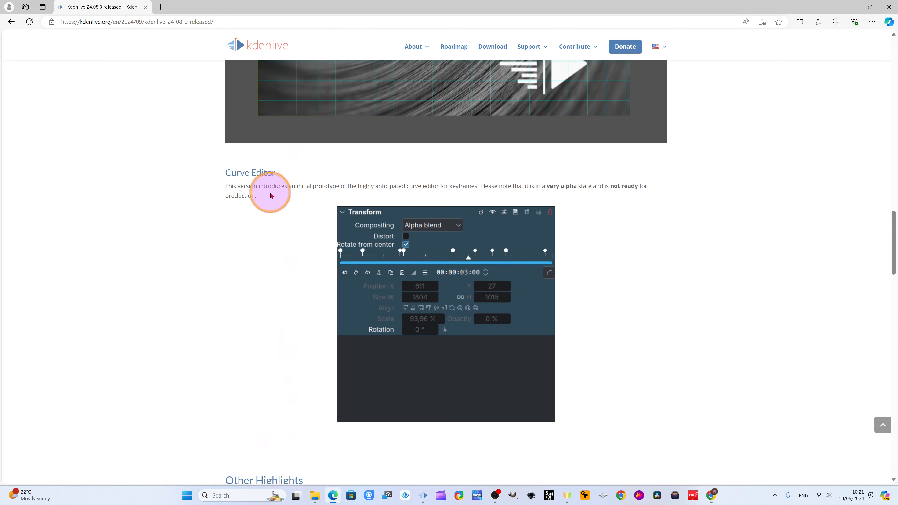
left_click(850, 7)
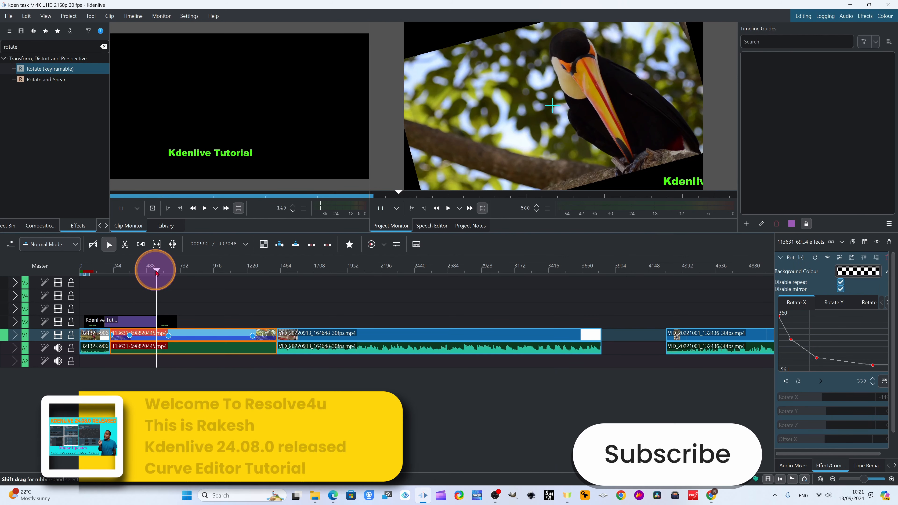
left_click_drag(156, 272, 728, 370)
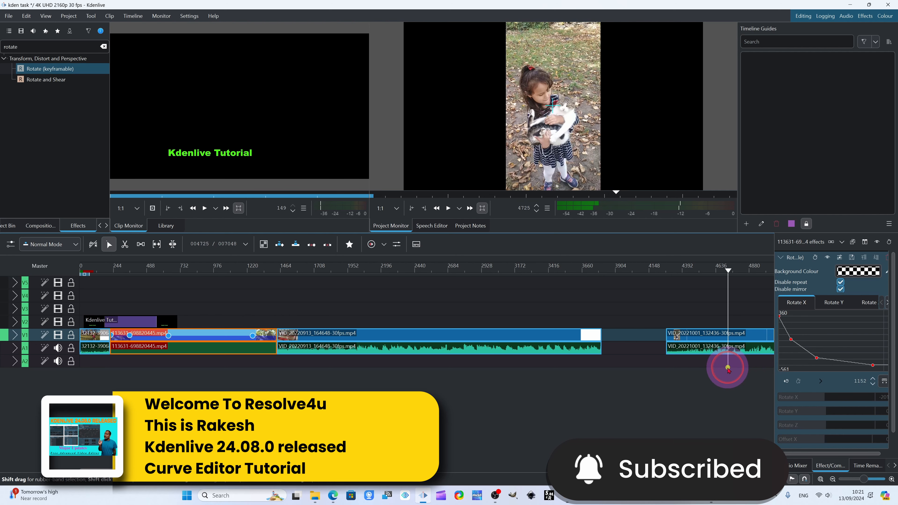
left_click_drag(737, 286, 233, 343)
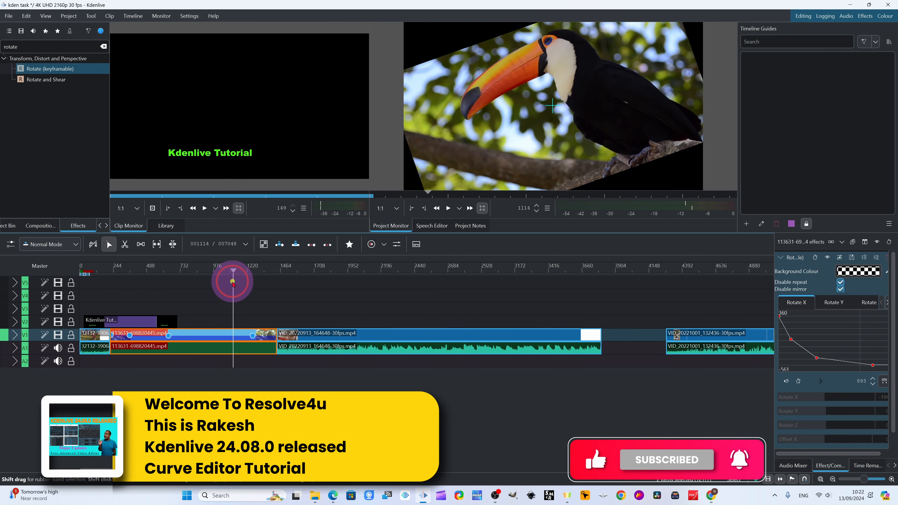